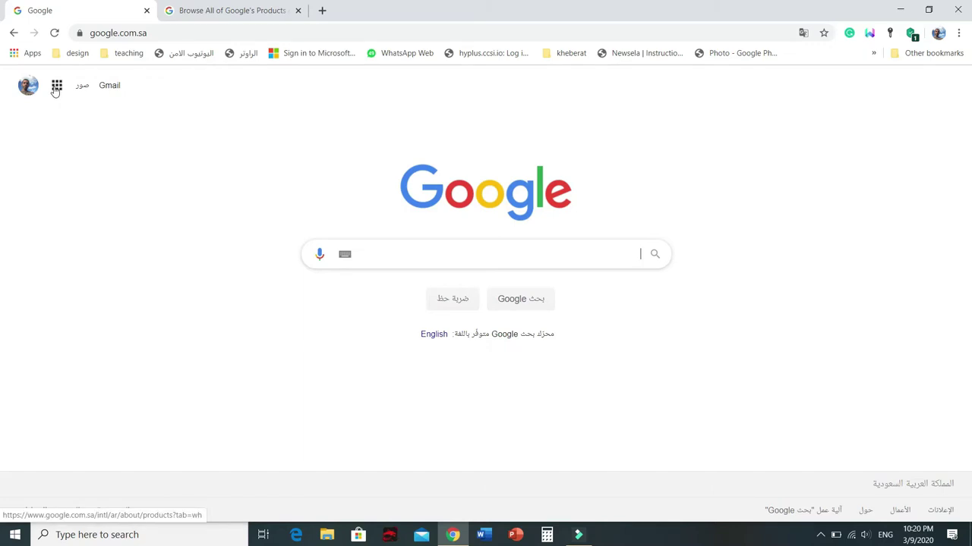
Step: Open Google Drive from the Google apps and create a new blank Google Forms form
click(56, 88)
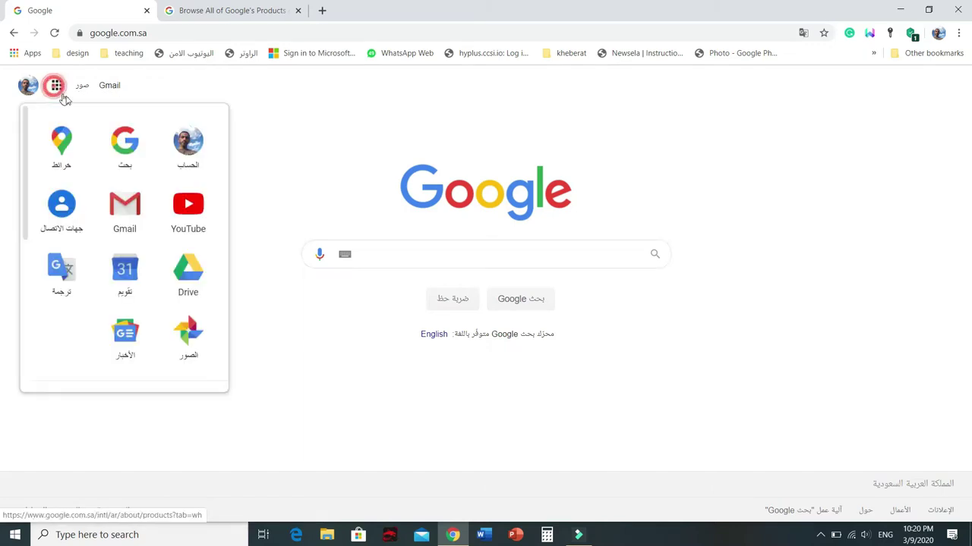
click(190, 293)
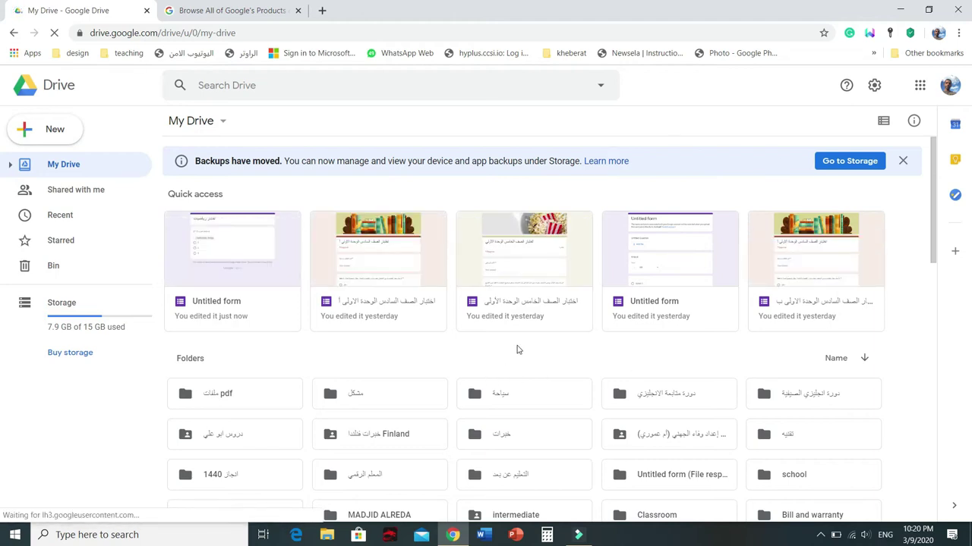
click(52, 136)
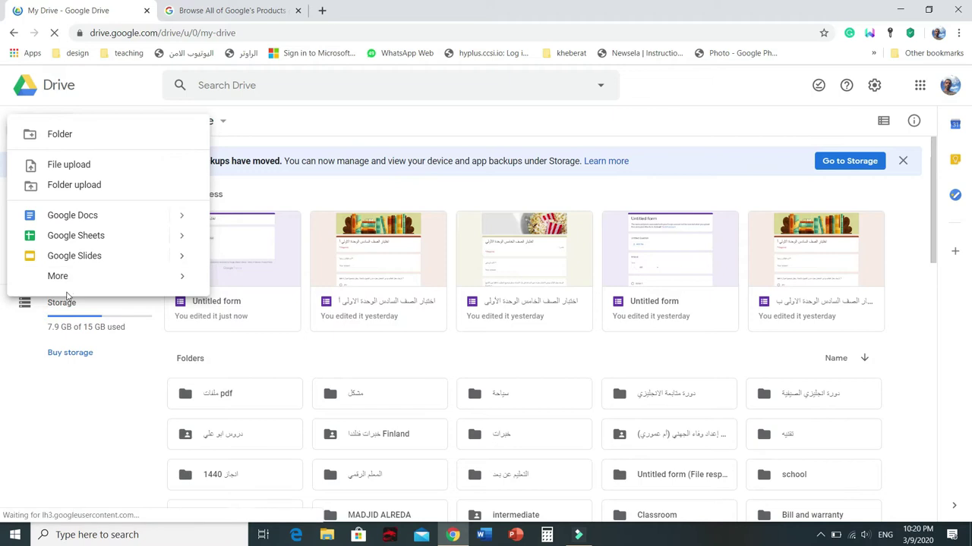
mouse_move(73, 278)
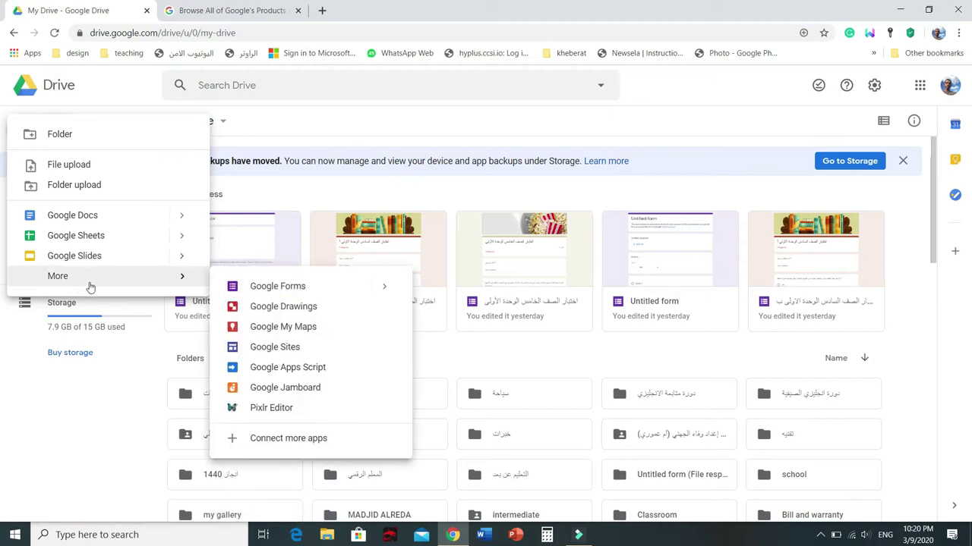
click(326, 286)
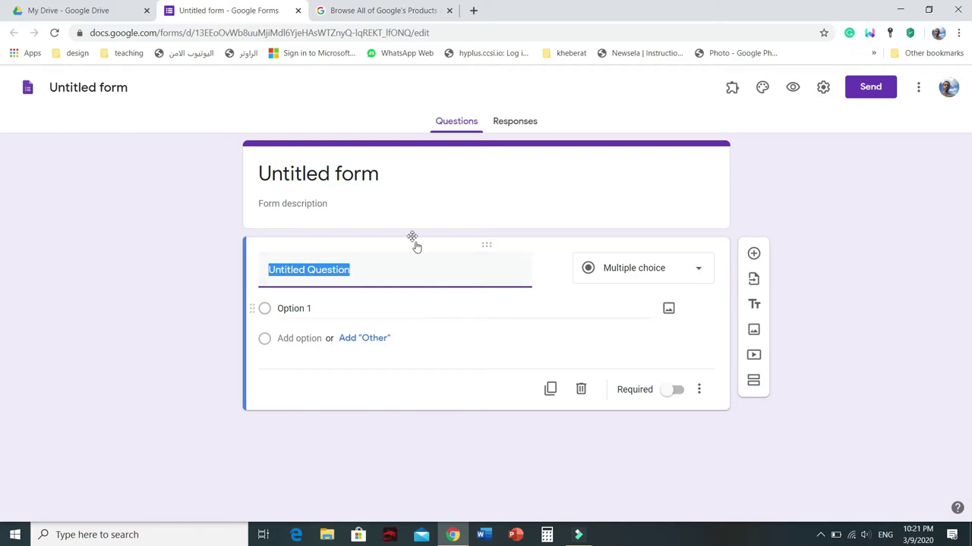
Step: Turn on "Make this a quiz" in the form's quiz settings and save the settings
click(823, 88)
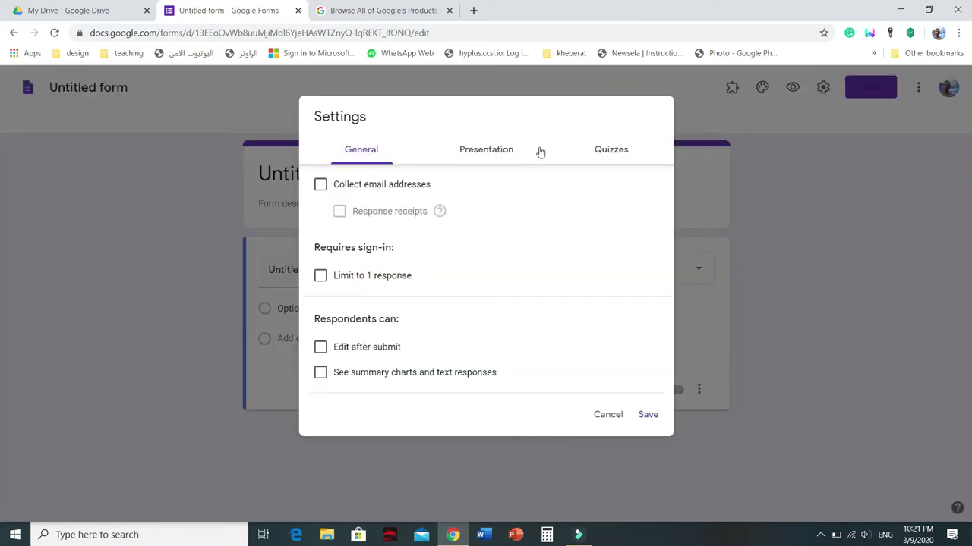
click(619, 154)
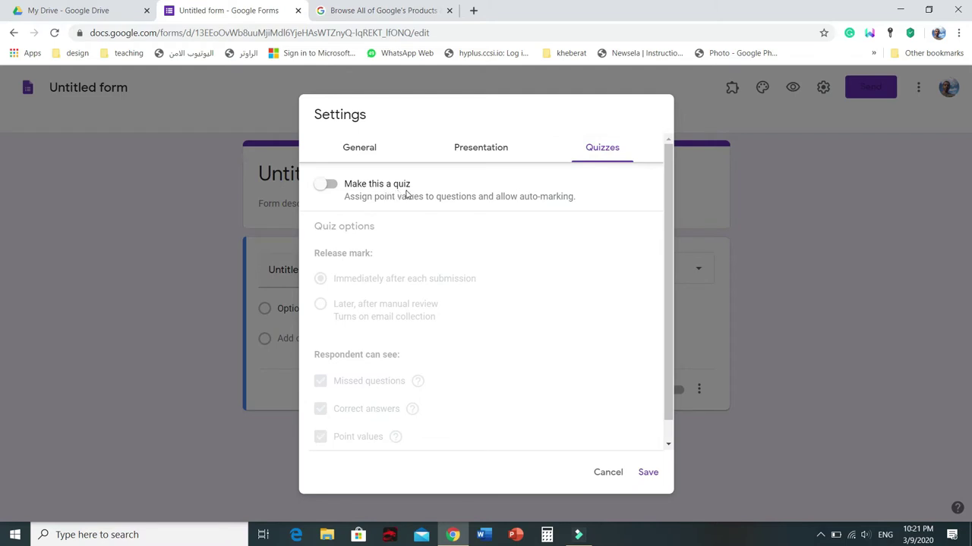
click(324, 186)
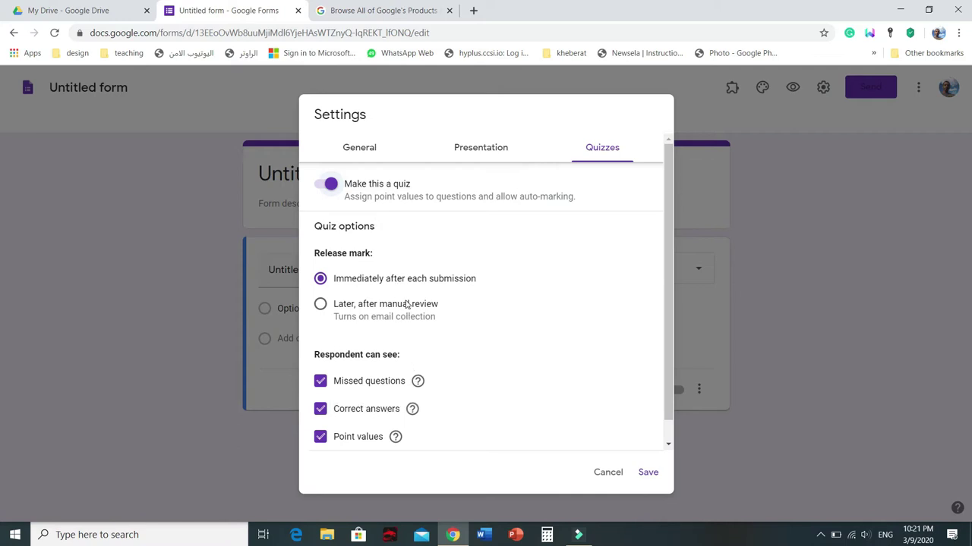
scroll(521, 372, down, 1)
scroll(455, 327, up, 1)
click(648, 473)
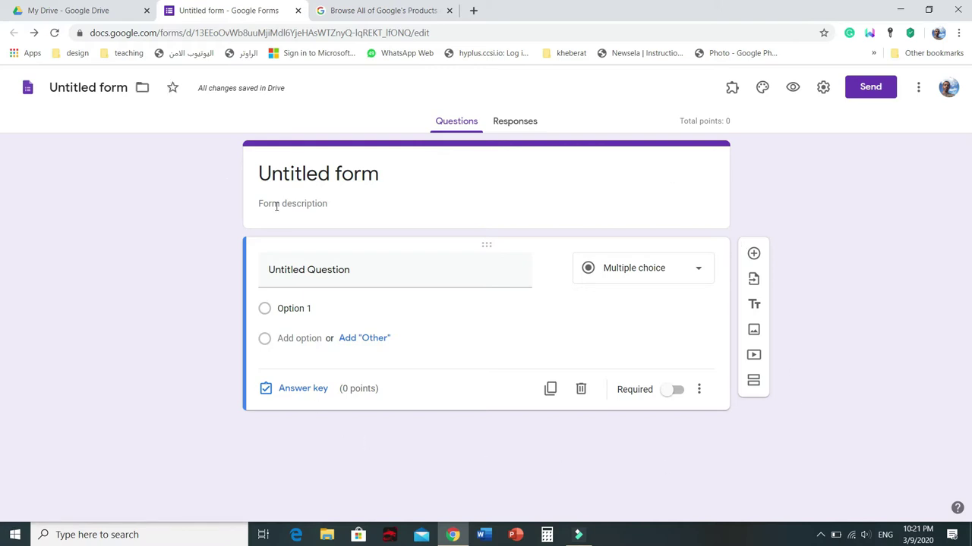
Step: Title the form "اختبار رياضيات", leaving the form description empty
click(298, 171)
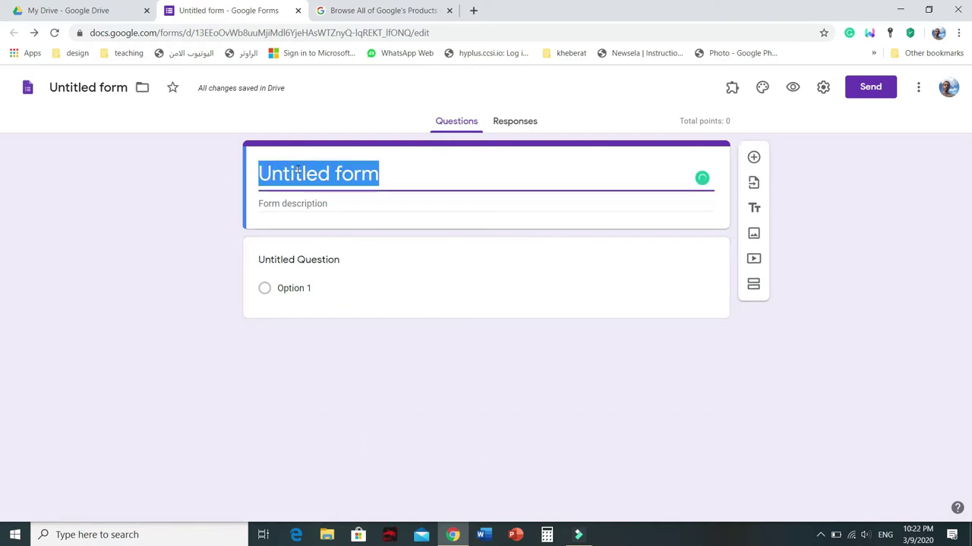
text(he)
key(BackSpace)
key(BackSpace)
key(alt+shift)
text(اختبار رياضيات)
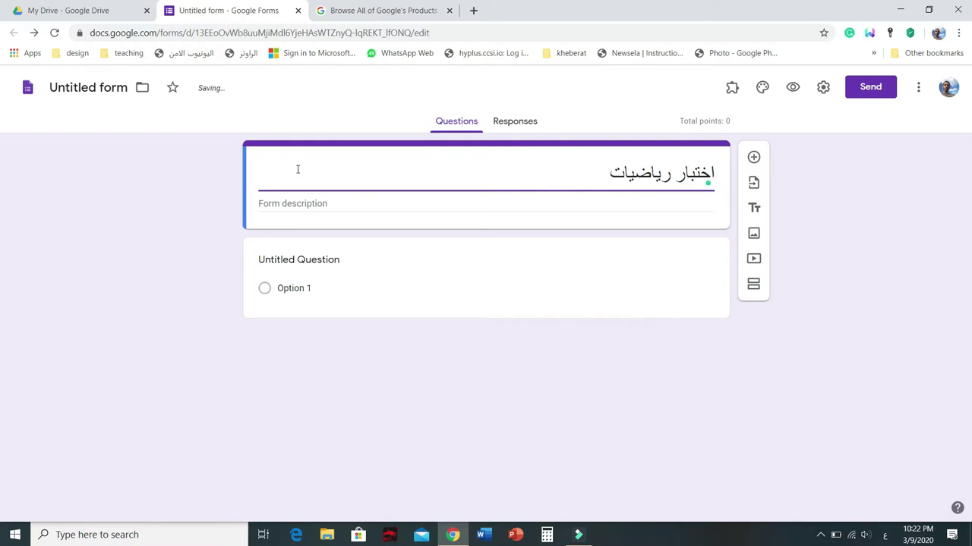
click(347, 202)
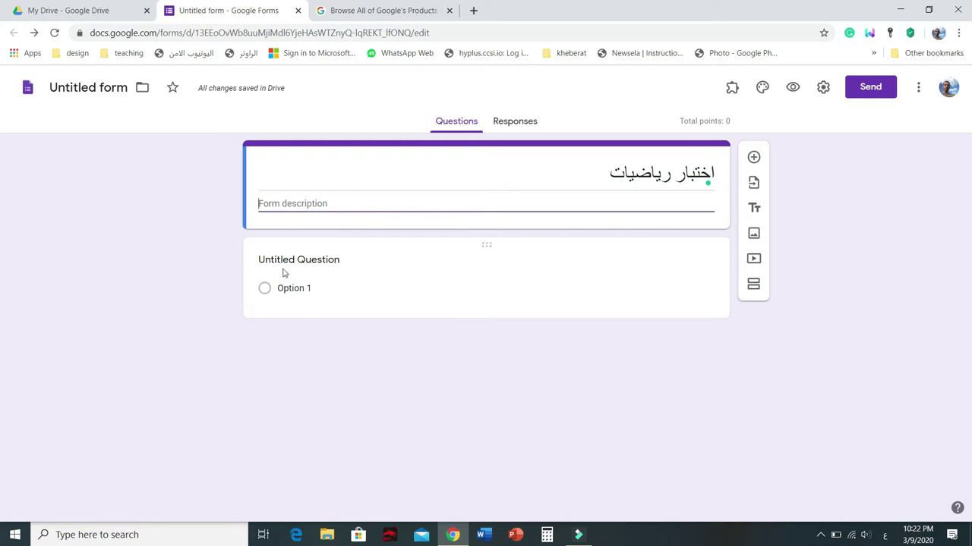
Step: Turn the untitled question into a required short-answer question reading "اسم الطالب"
click(320, 262)
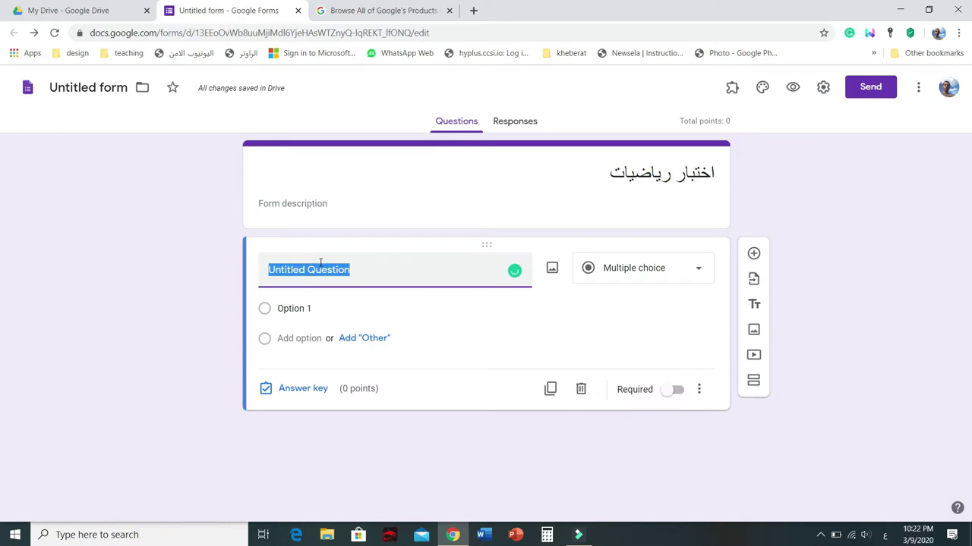
text(اسم الطالب)
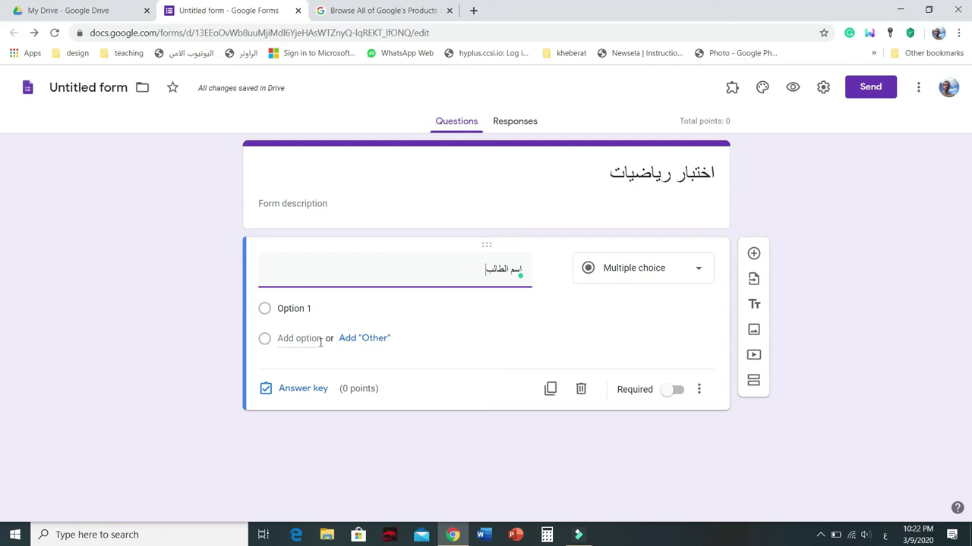
click(659, 275)
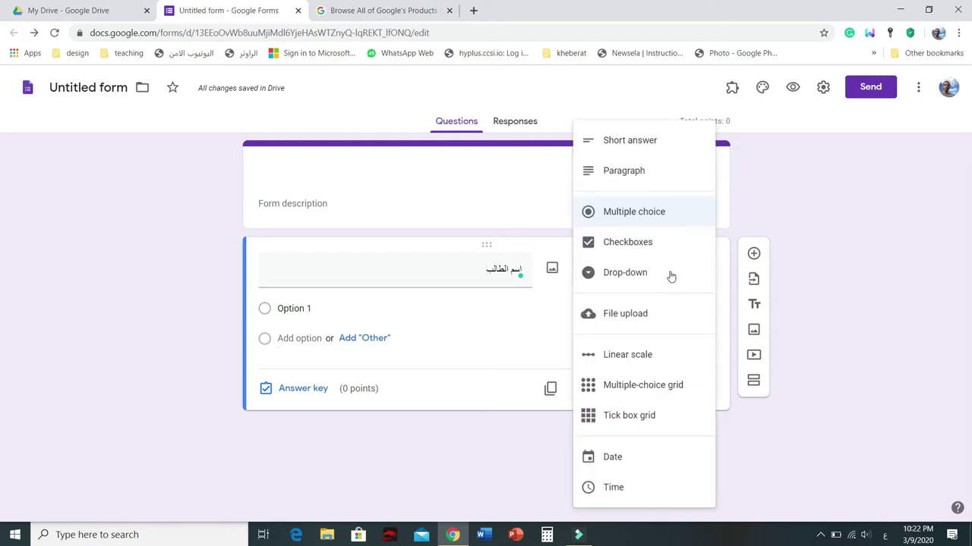
click(649, 156)
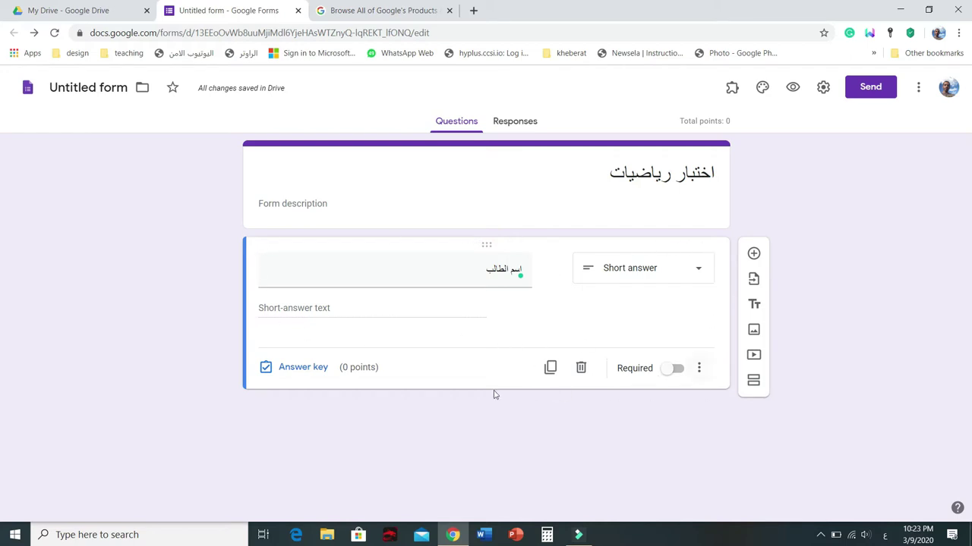
click(671, 372)
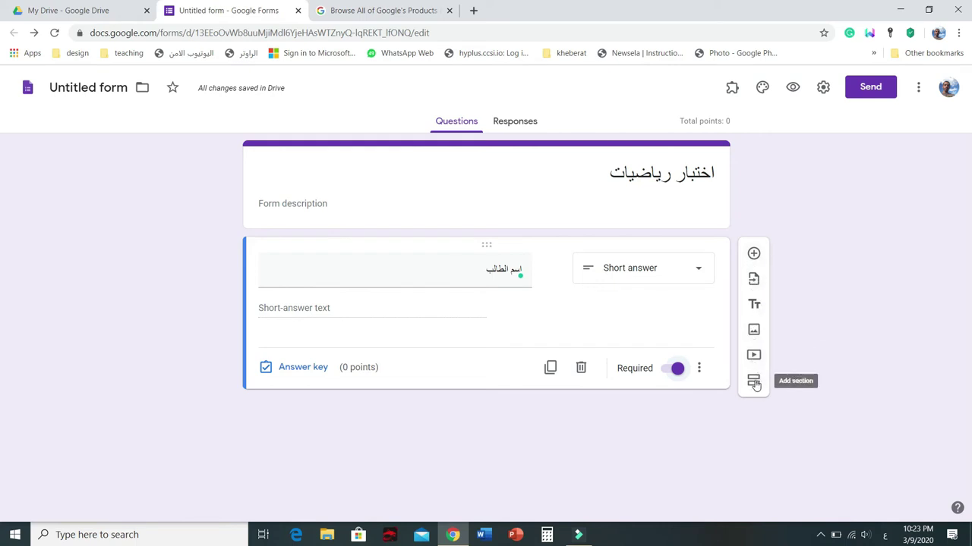
Step: Add a second question to the form with the text "الصف"
click(754, 255)
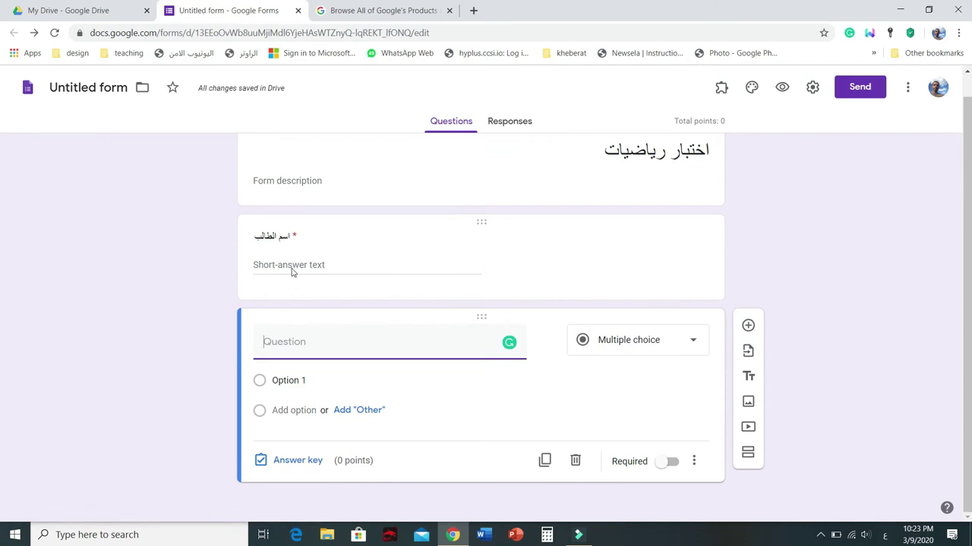
click(303, 343)
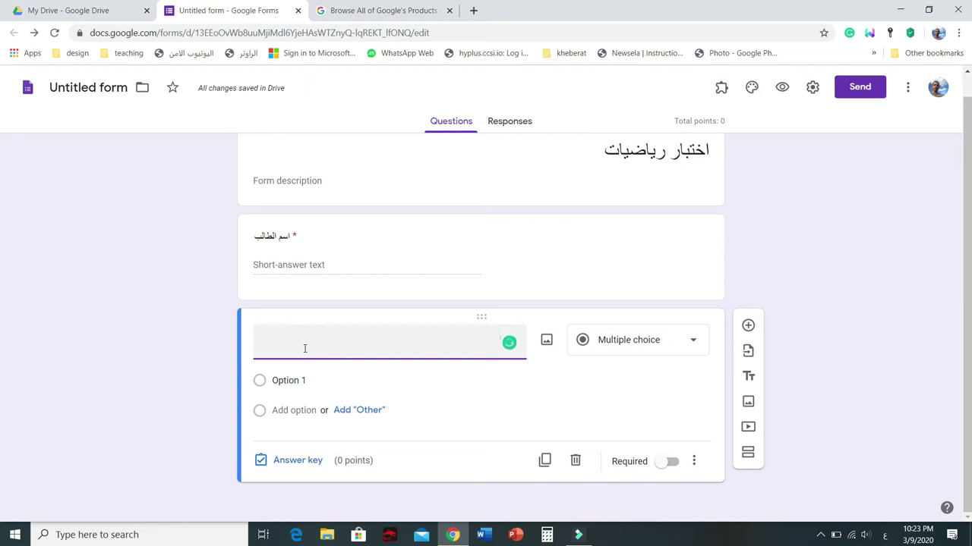
text(الصف)
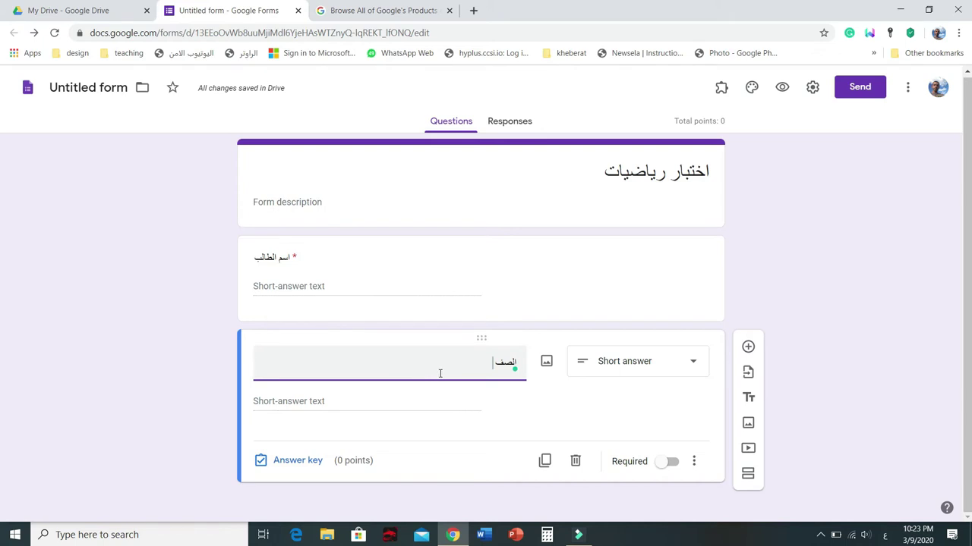
Step: Try the "الصف" question as multiple choice with four filler answer options
click(625, 370)
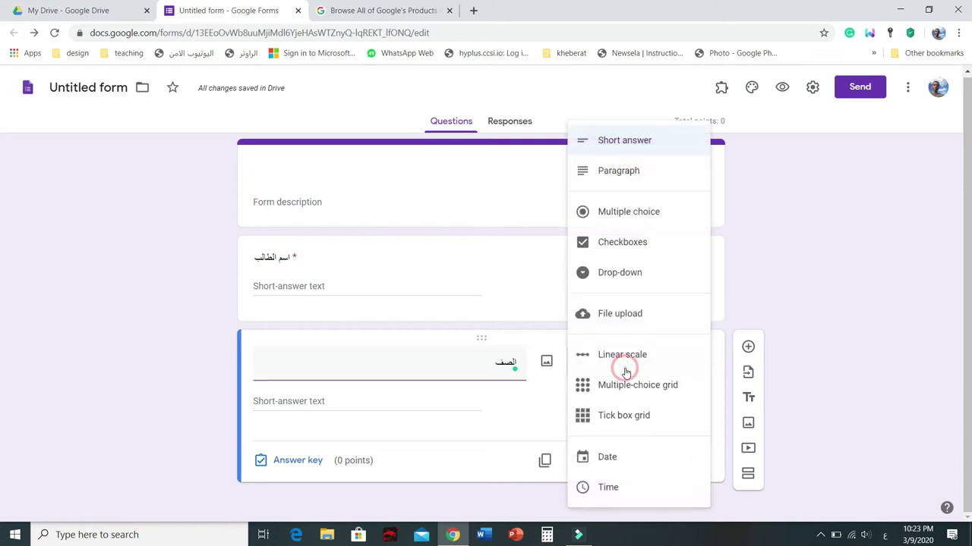
click(636, 218)
click(301, 382)
text(تا)
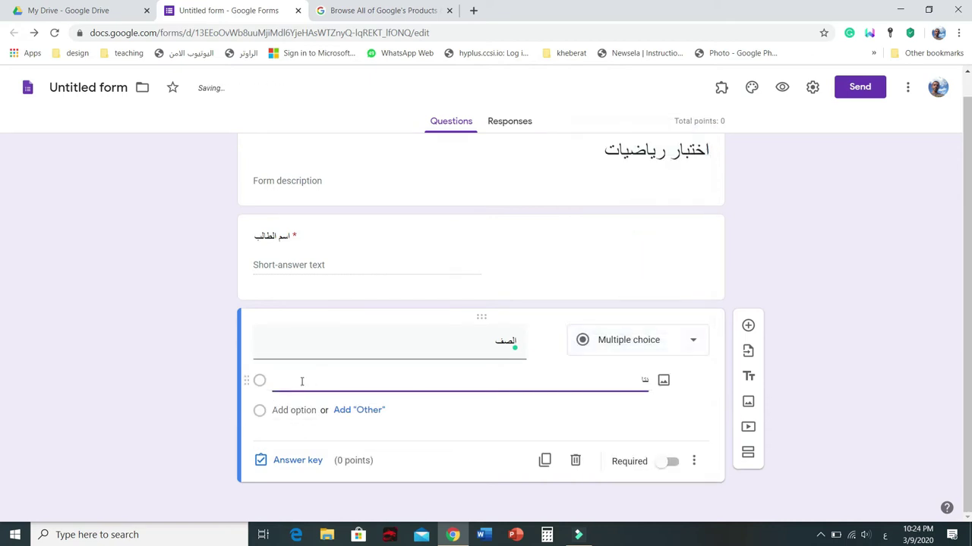
click(295, 410)
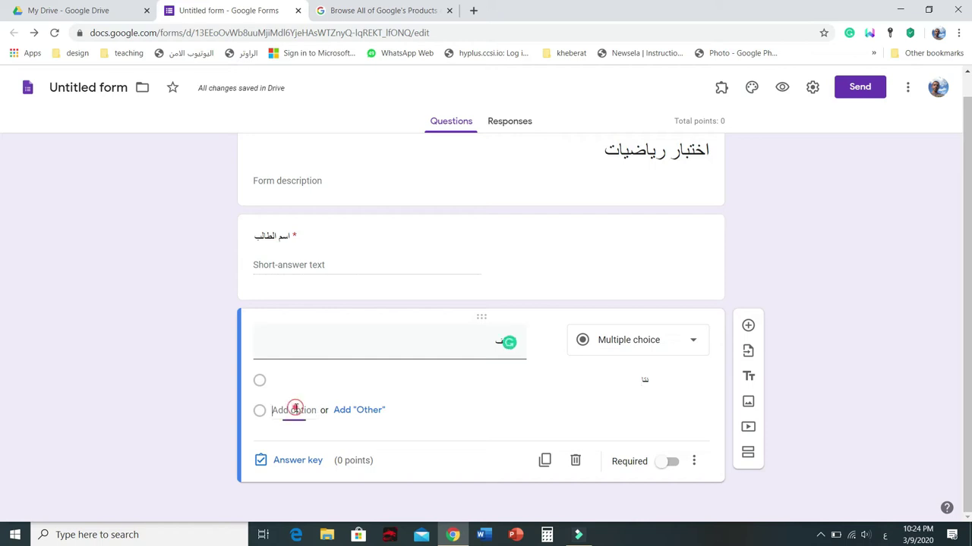
text(ال)
click(298, 441)
text(ع)
click(290, 468)
text(عا)
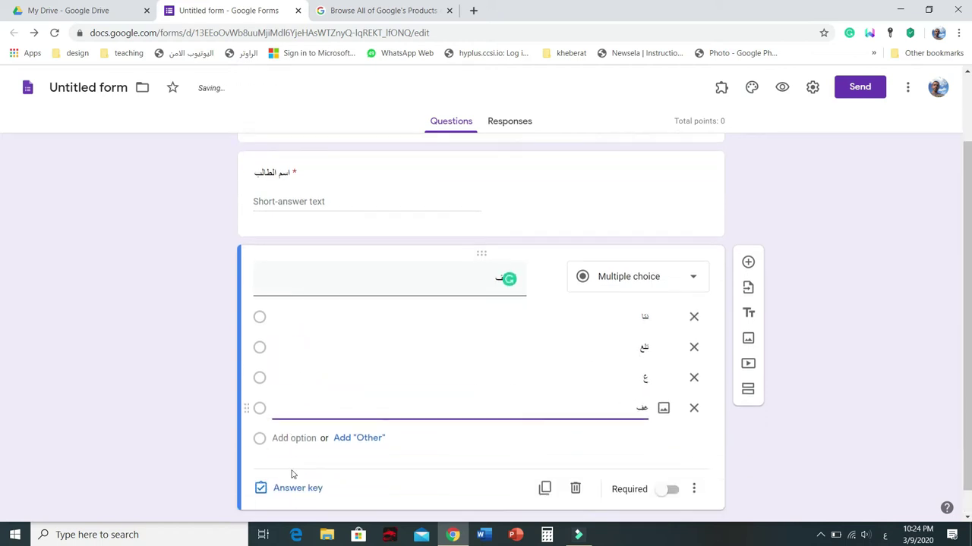
text(ا)
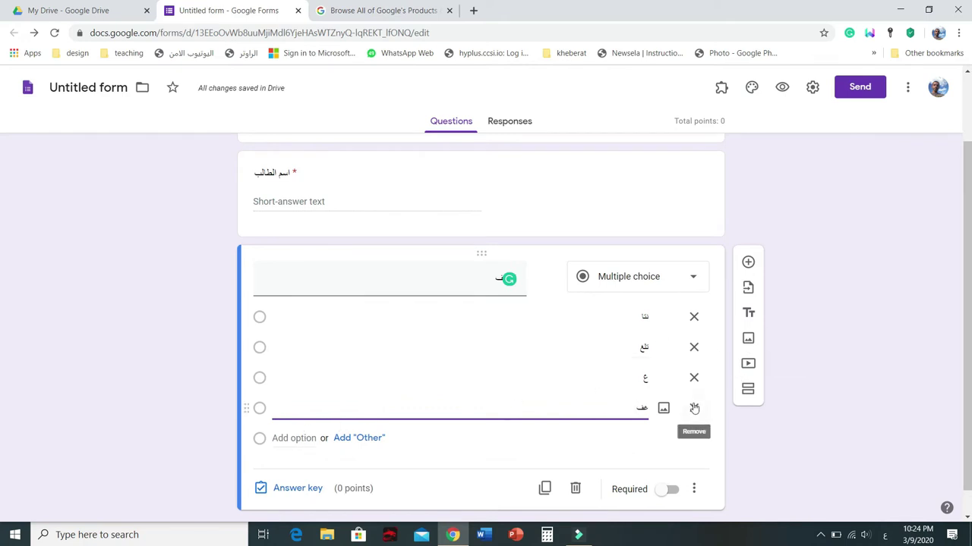
Step: Set the "الصف" question to short answer and mark it as required
click(686, 277)
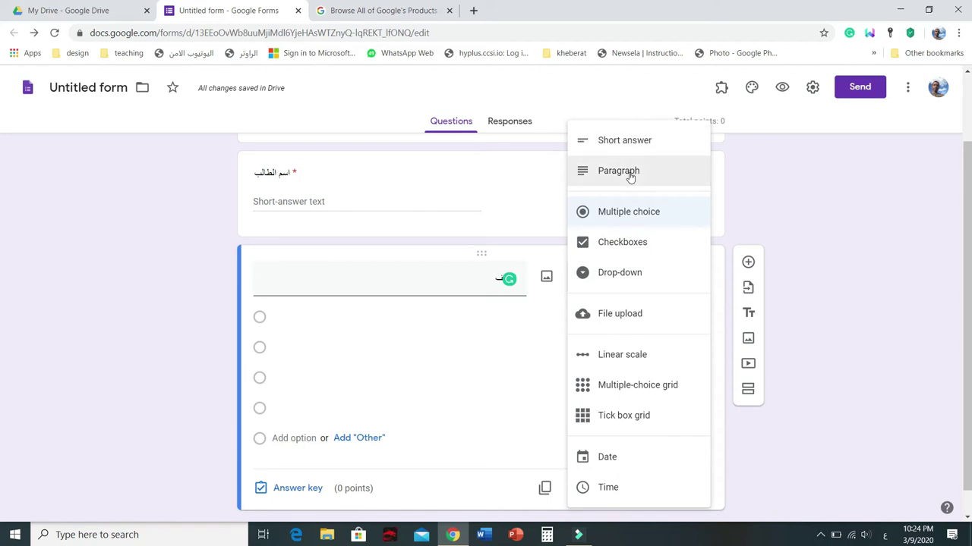
click(625, 141)
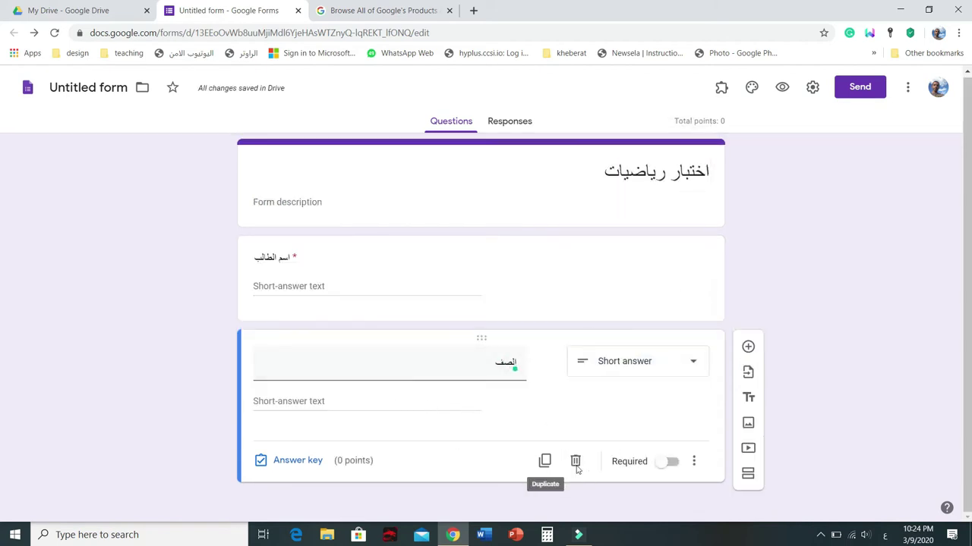
click(665, 466)
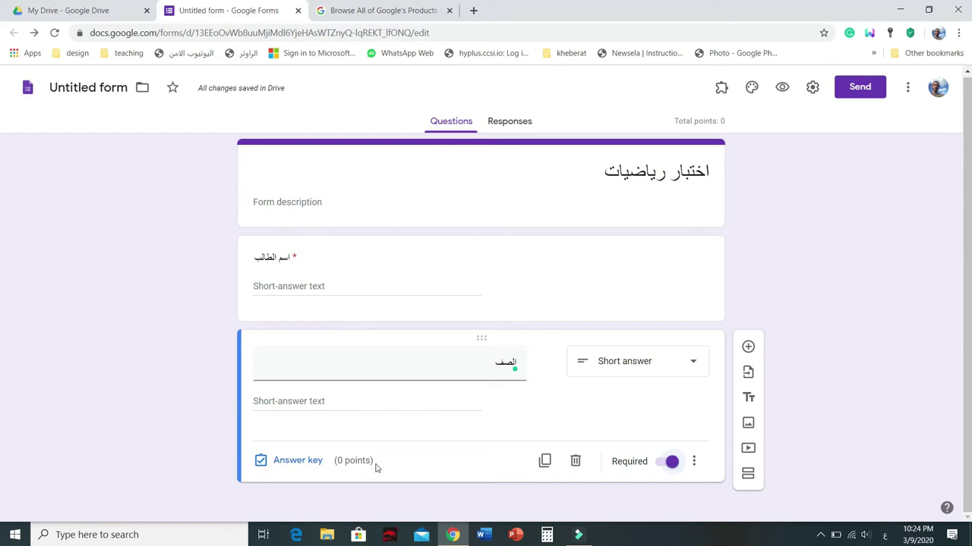
Step: Add a third question asking for "حاصل ضرب 2*2"
click(748, 348)
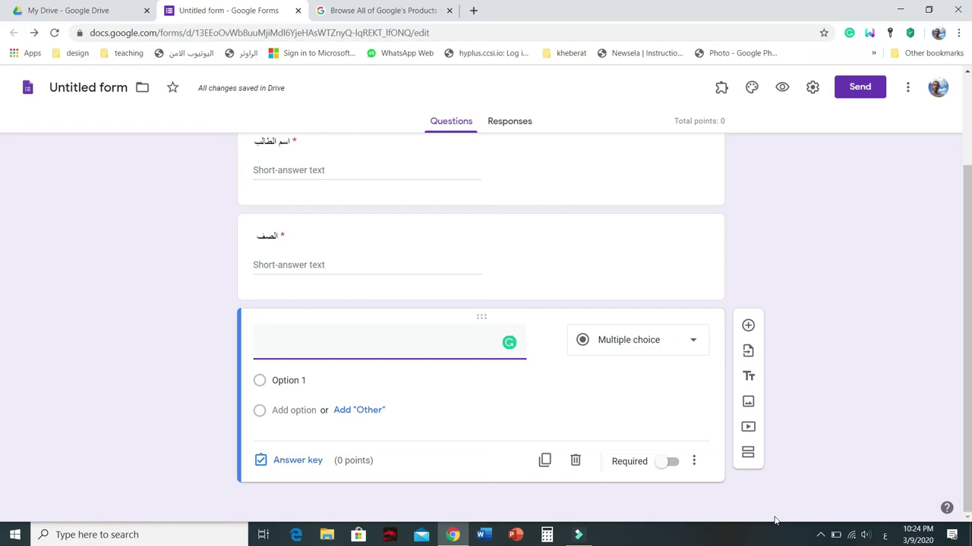
text(أ)
text(اصل ضرب 2*2)
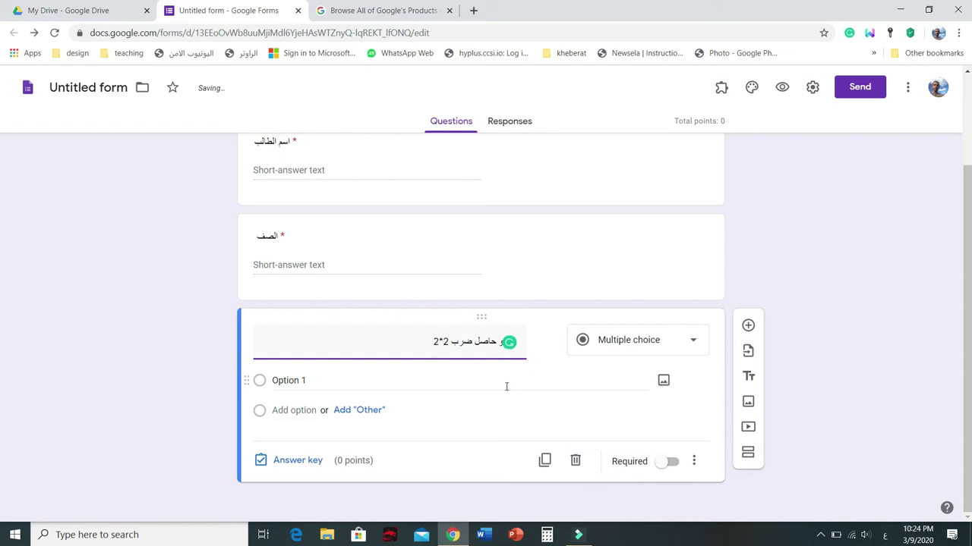
Step: Try the short-answer type on the "حاصل ضرب 2*2" question and return it to multiple choice
click(617, 351)
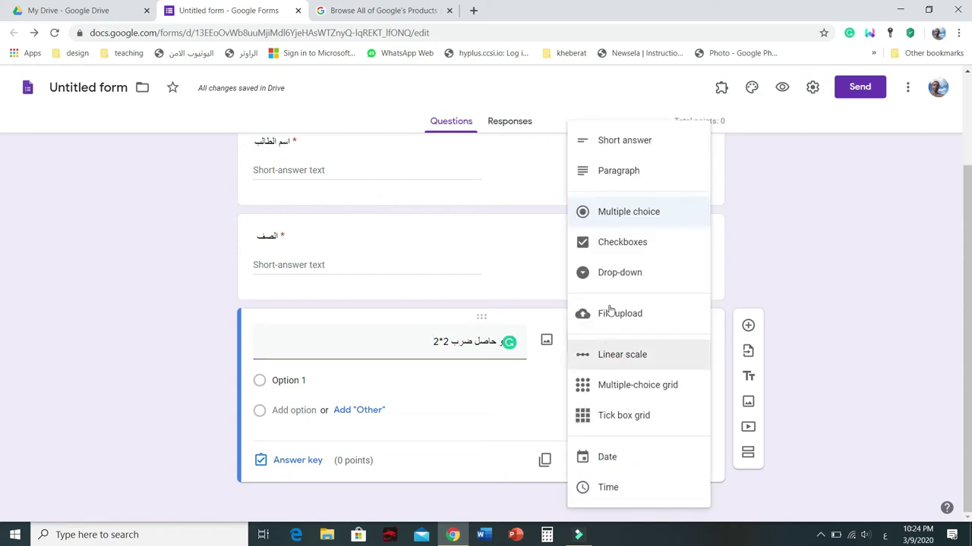
click(608, 158)
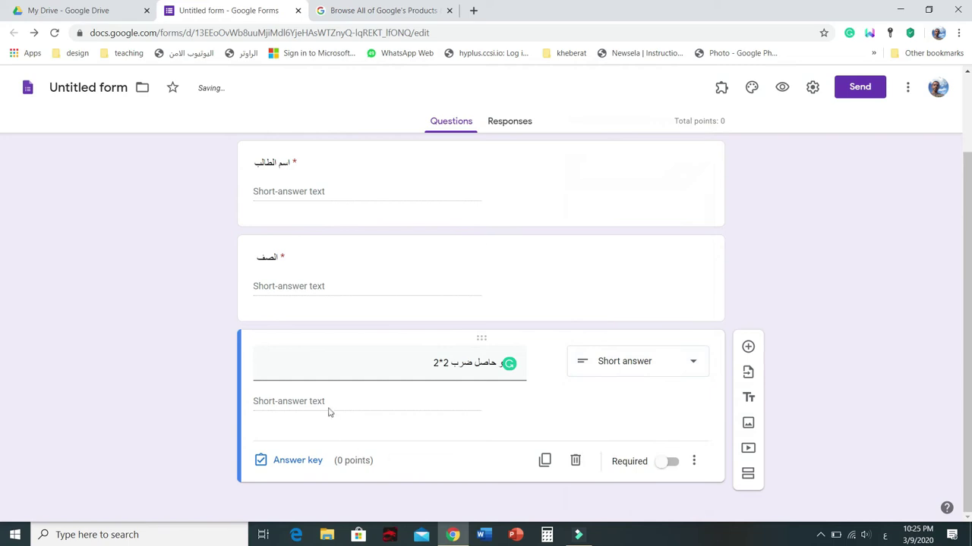
click(634, 361)
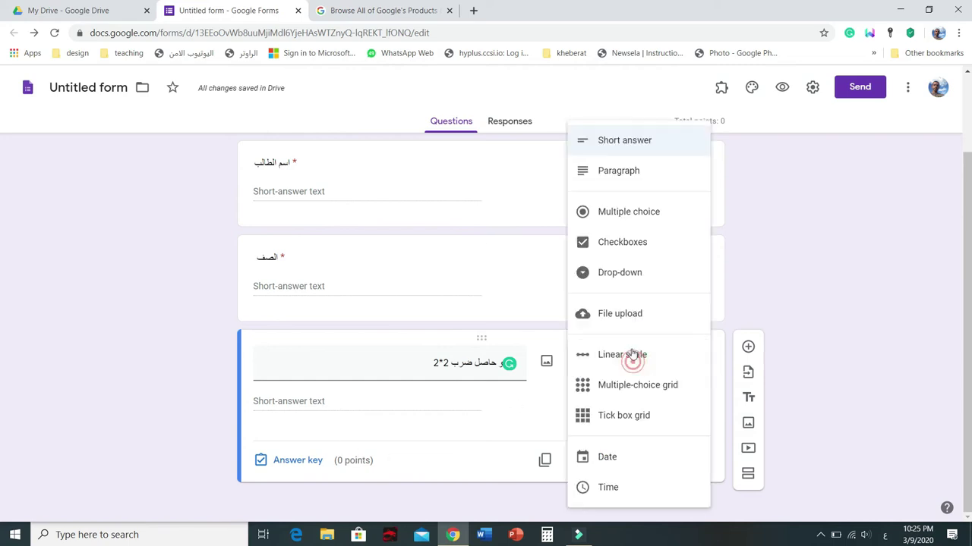
click(642, 220)
Step: Enter 2, 3 and 4 as the answer options of the "حاصل ضرب 2*2" question
click(292, 380)
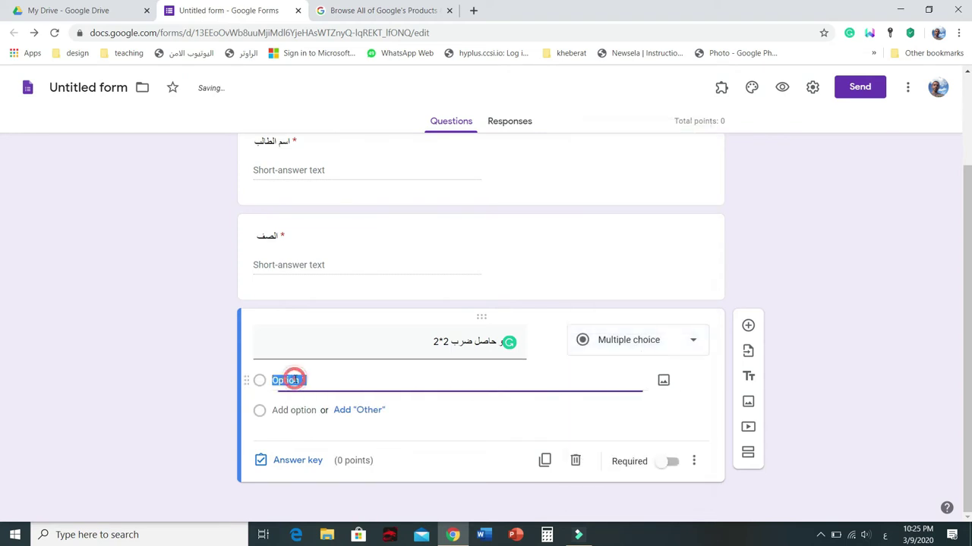
text(2)
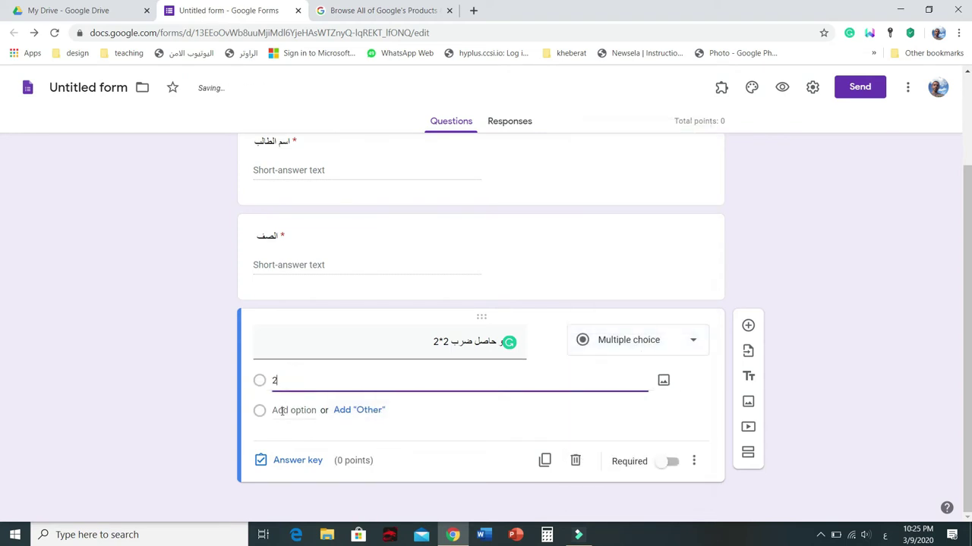
click(282, 410)
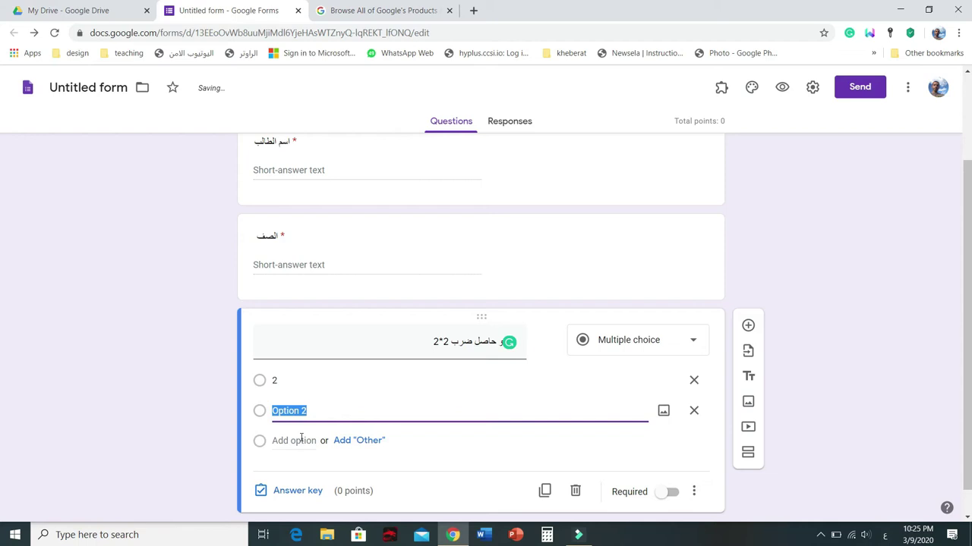
text(3)
click(281, 441)
text(4)
scroll(478, 365, down, 1)
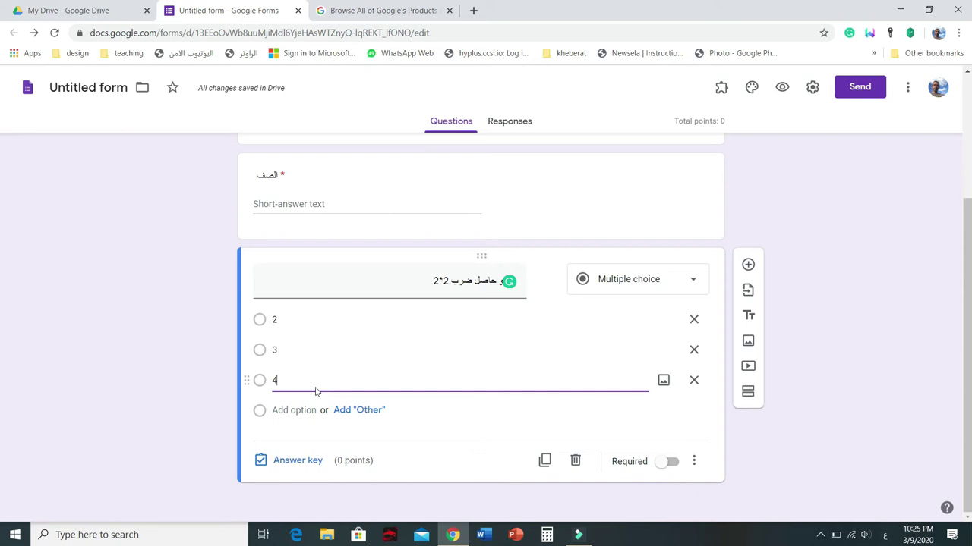
Step: Set the answer key of the "حاصل ضرب 2*2" question to 4, worth 1 point
click(298, 464)
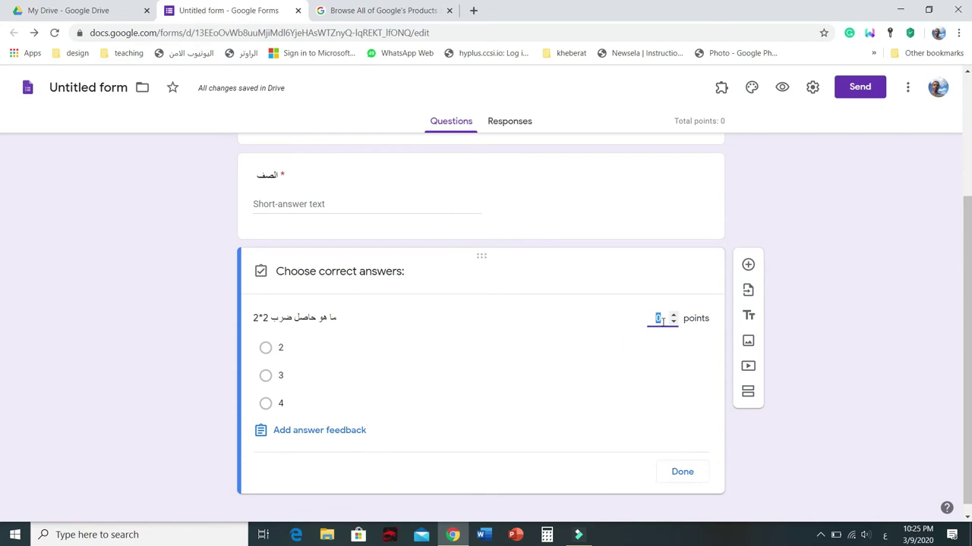
click(265, 404)
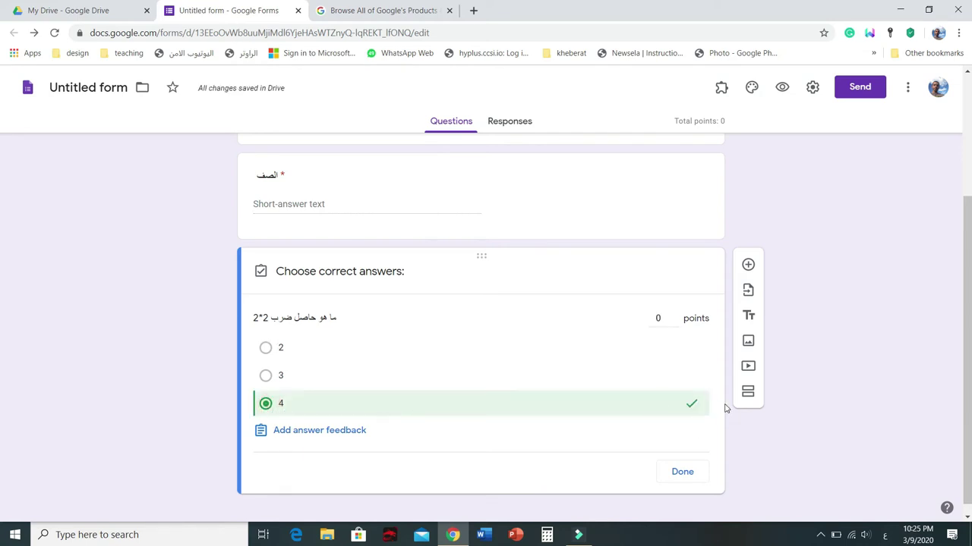
click(673, 316)
click(673, 317)
click(674, 317)
click(673, 317)
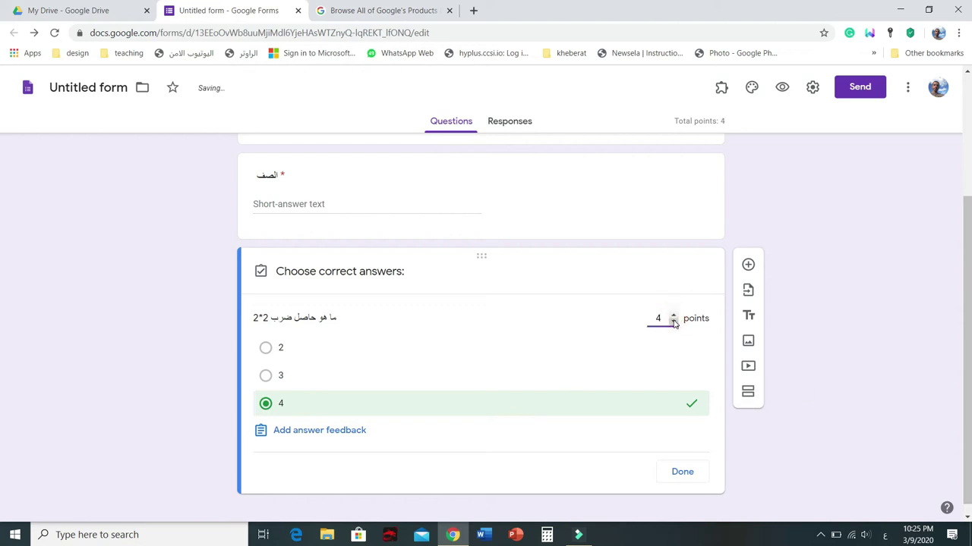
click(673, 323)
click(673, 323)
click(674, 322)
click(686, 471)
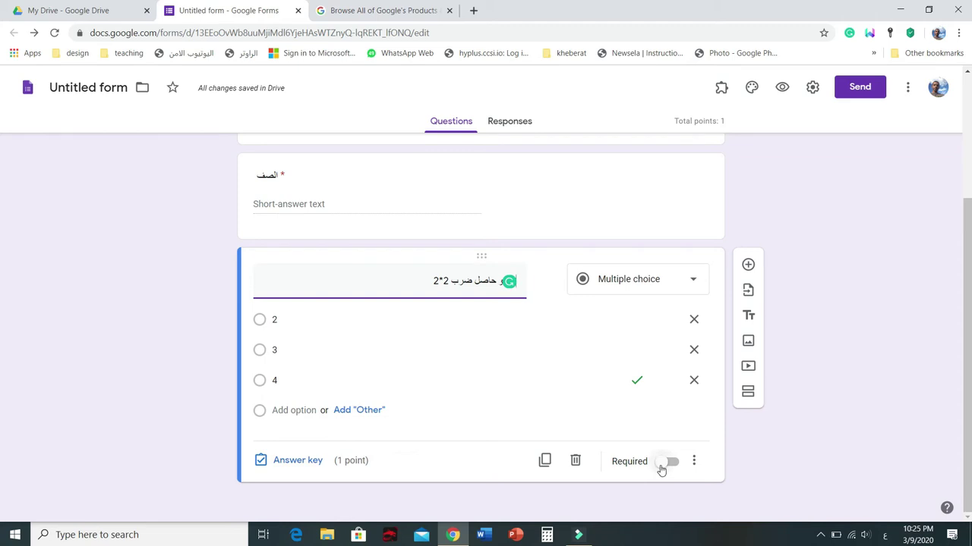
Step: Mark the "حاصل ضرب 2*2" question as required and look through its additional options
click(661, 469)
click(693, 462)
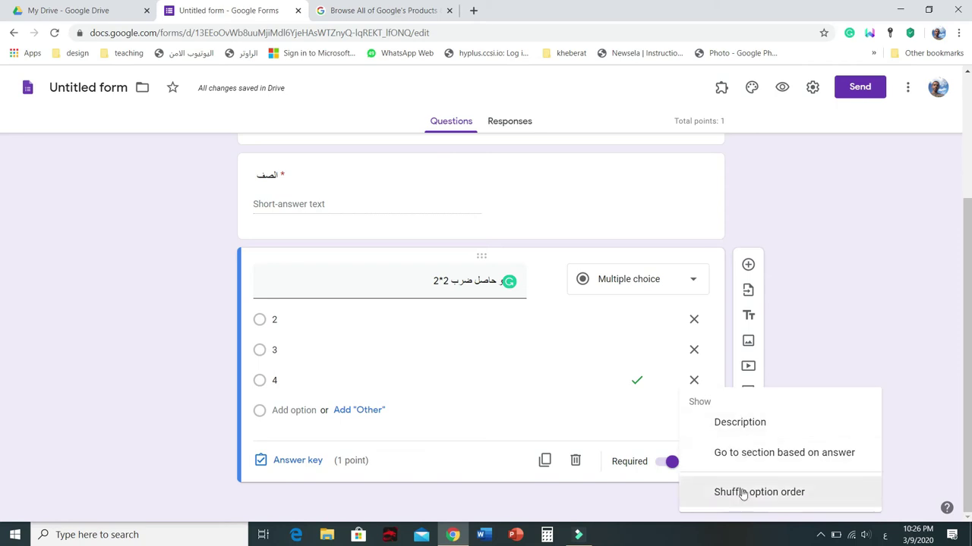
click(527, 453)
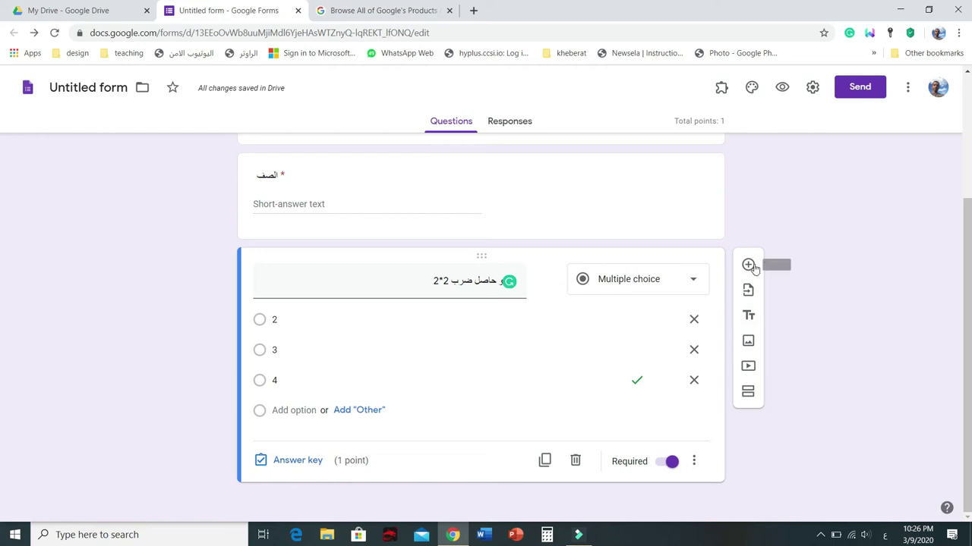
Step: Add a fourth question, try the linear scale type on it and return it to multiple choice
click(749, 265)
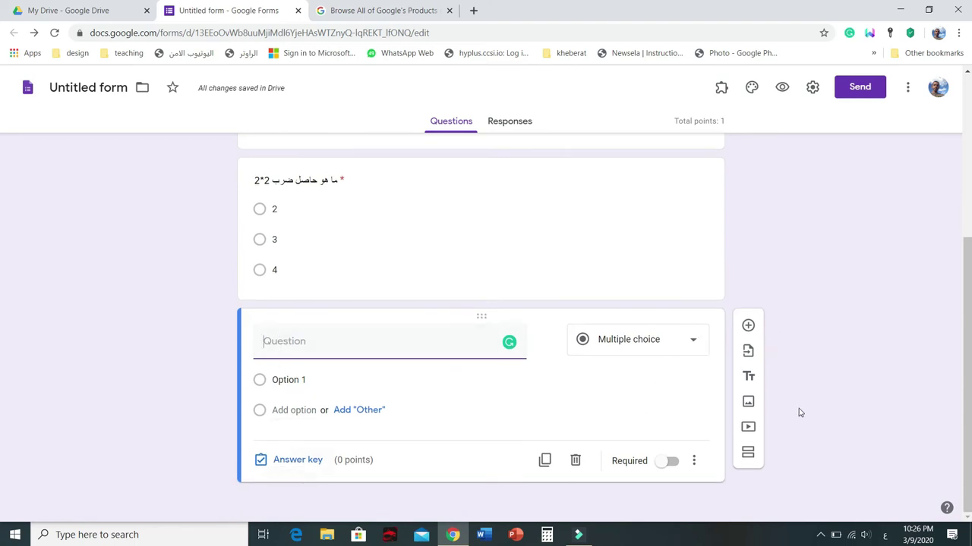
click(671, 342)
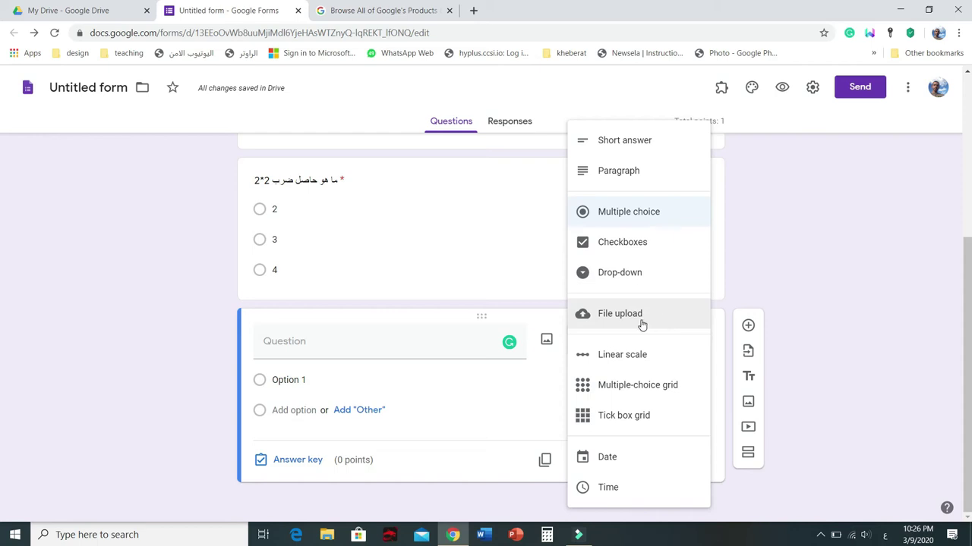
click(634, 361)
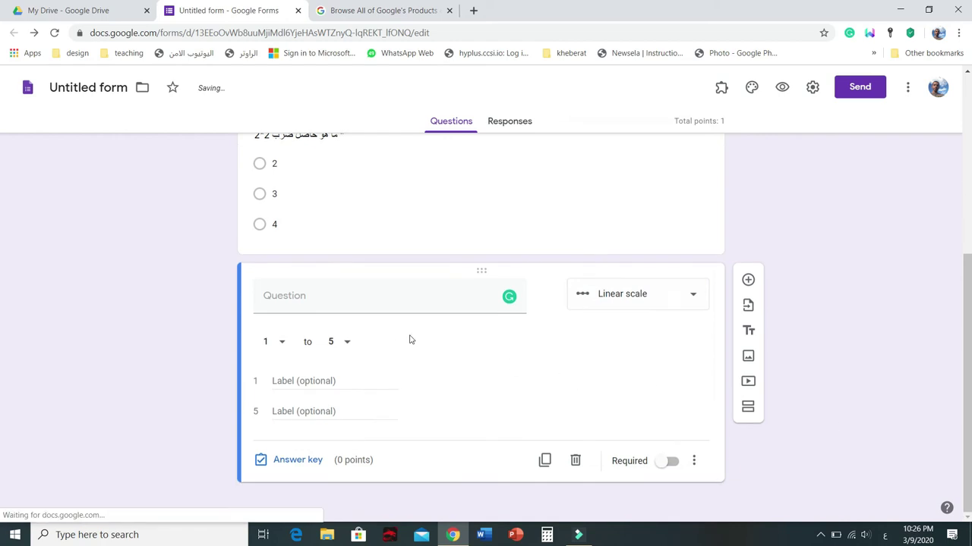
click(679, 294)
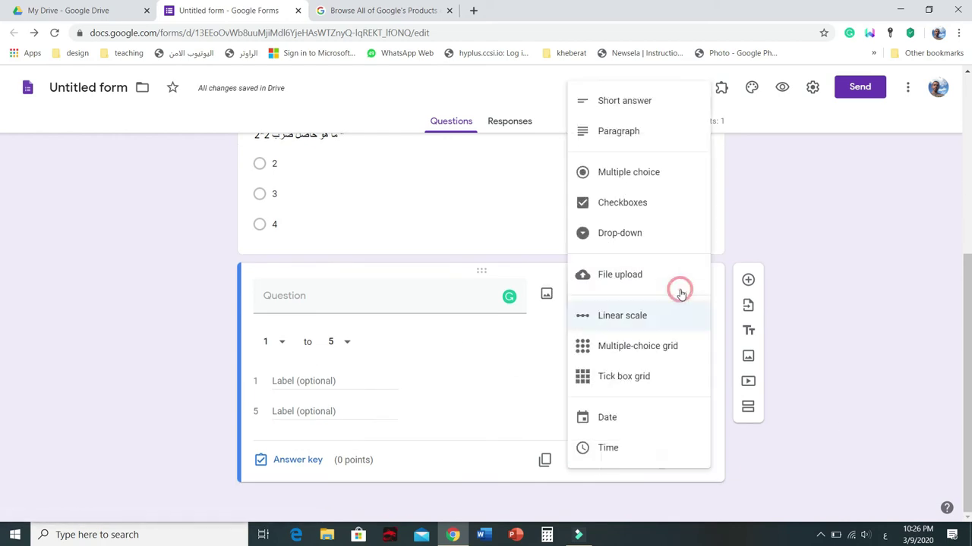
click(621, 182)
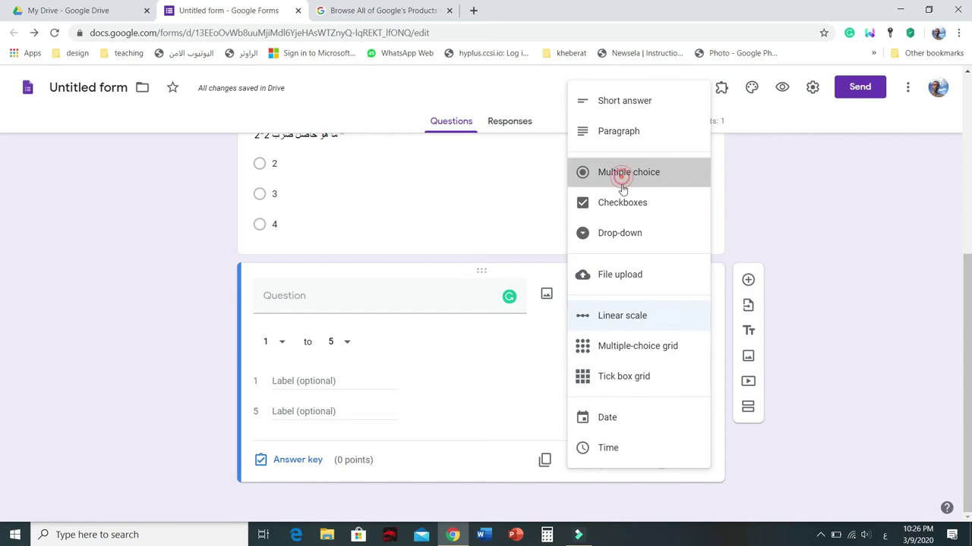
Step: Fill the fourth question with the placeholder text "تتنكمبلسيامنسياكلا" and the options "با", "بلت" and "فع"
click(354, 349)
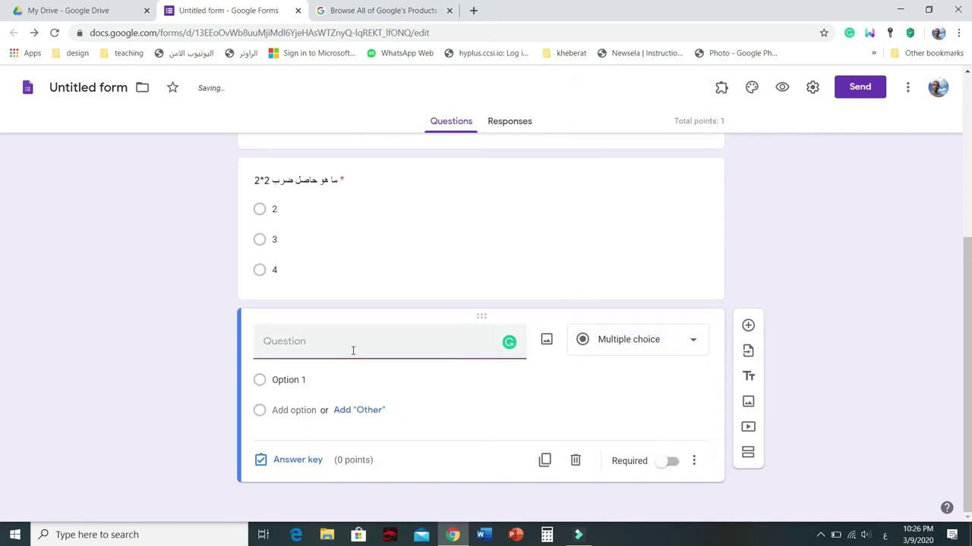
text(بلسيامنسياكلا)
text(ب)
click(293, 410)
text(بت)
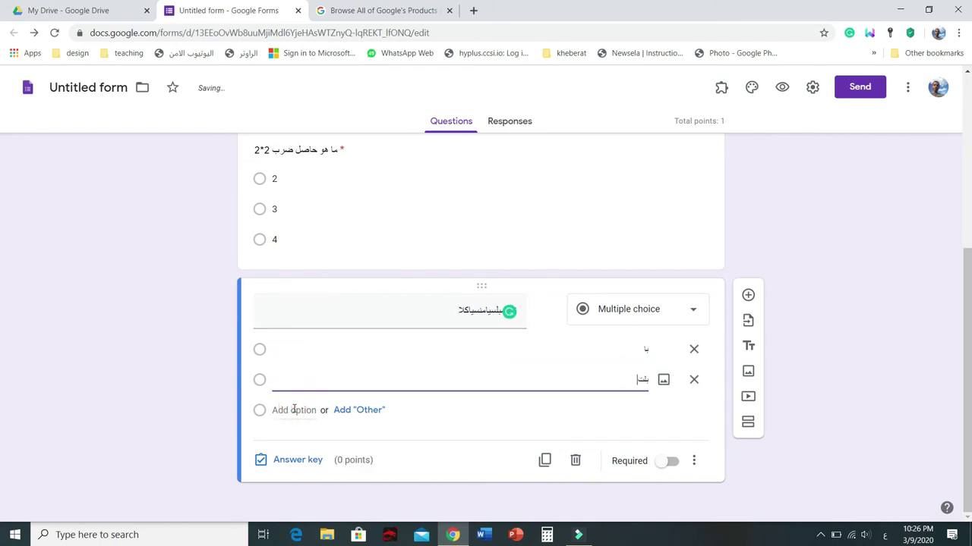
click(302, 412)
text(فع)
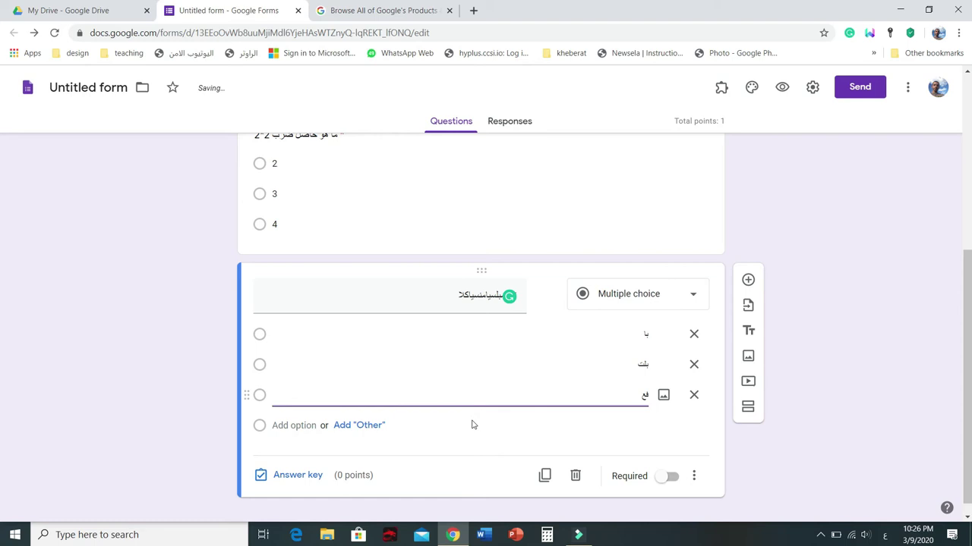
Step: Make the fourth question required and set its answer key to "بلت", worth 1 point
click(660, 479)
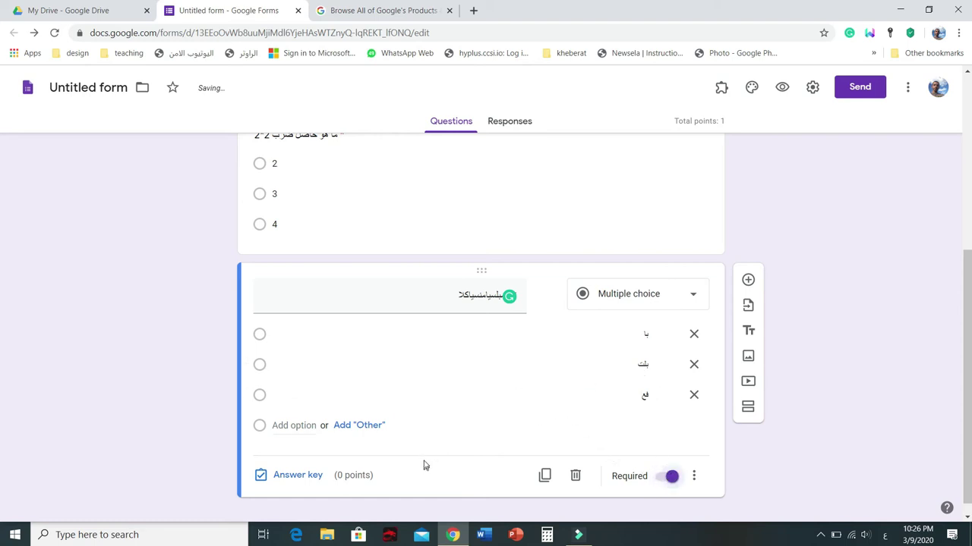
click(299, 478)
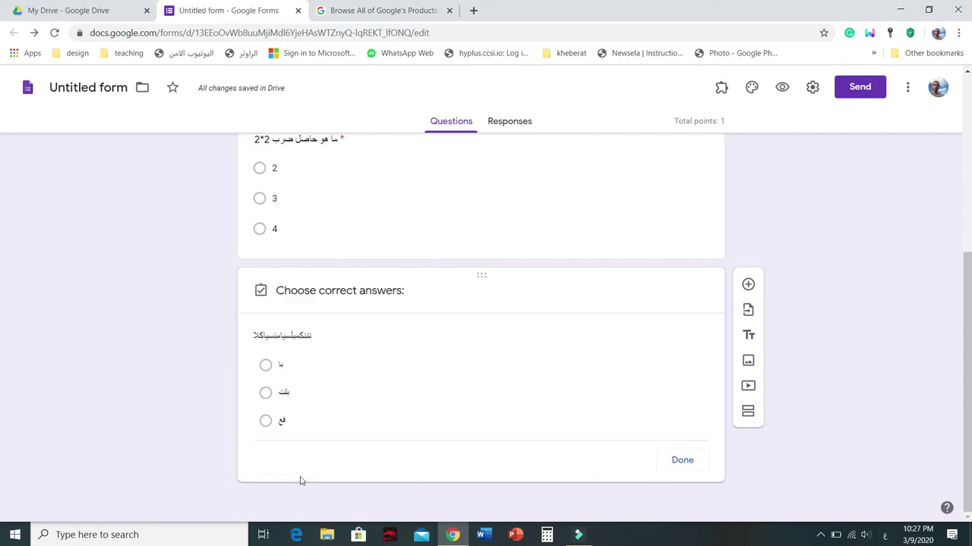
click(672, 330)
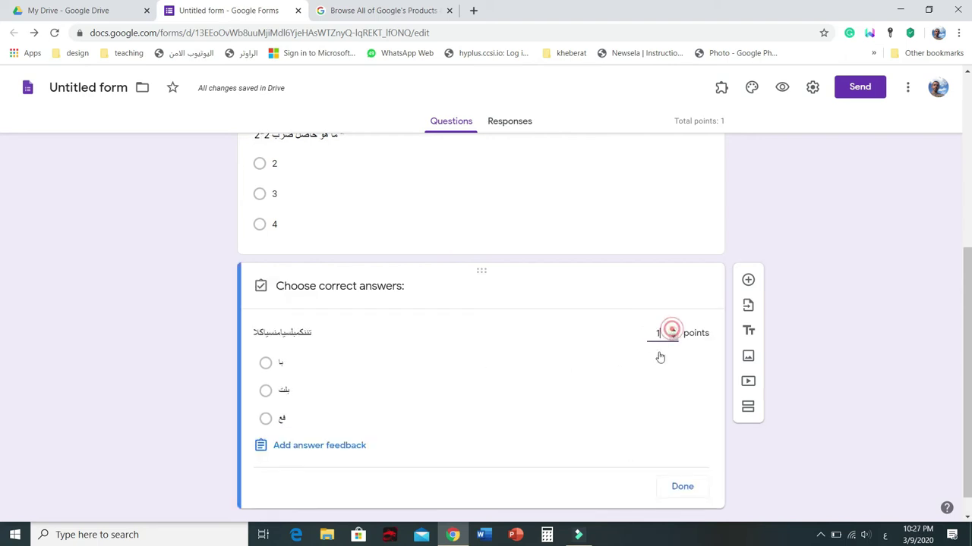
click(265, 391)
click(676, 487)
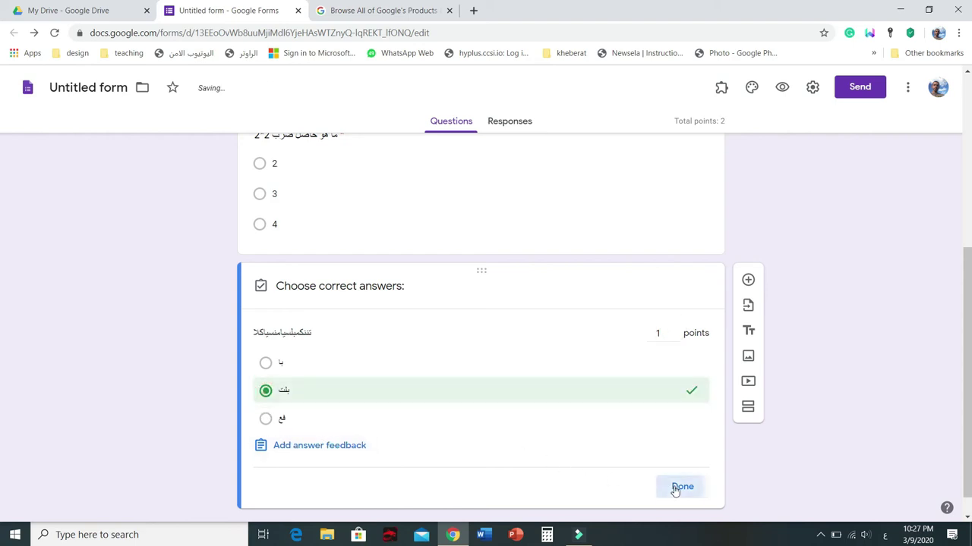
Step: Add a blank fifth question below the placeholder question
scroll(696, 429, up, 2)
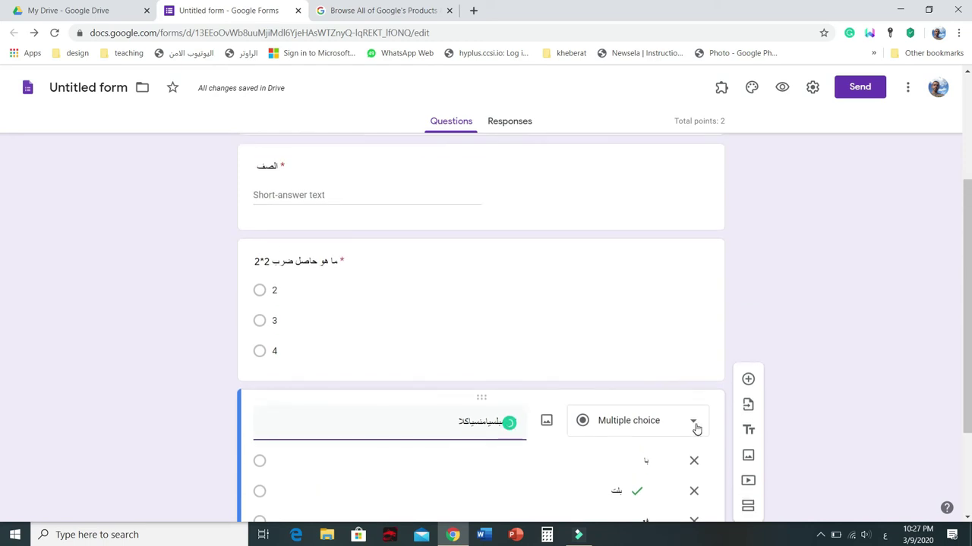
scroll(696, 429, down, 2)
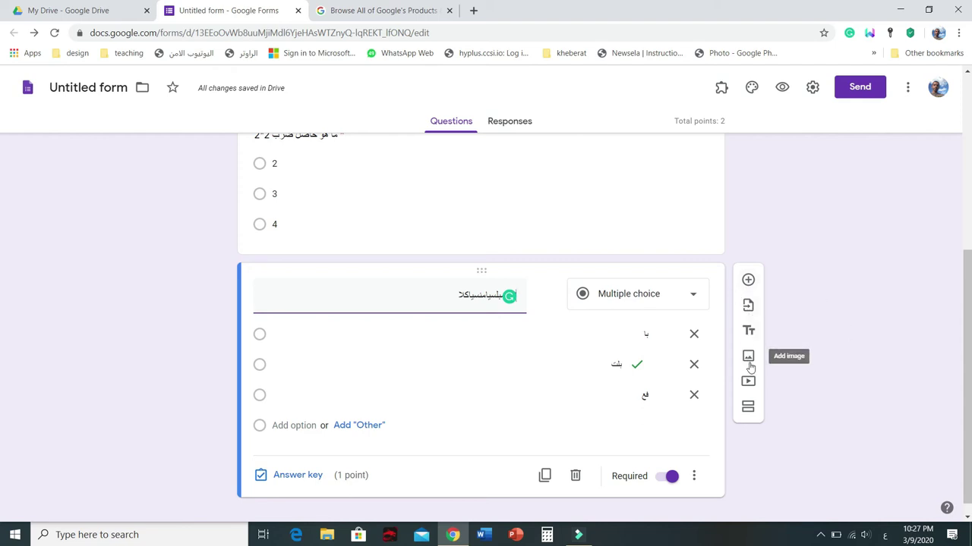
scroll(748, 325, up, 3)
scroll(637, 336, down, 2)
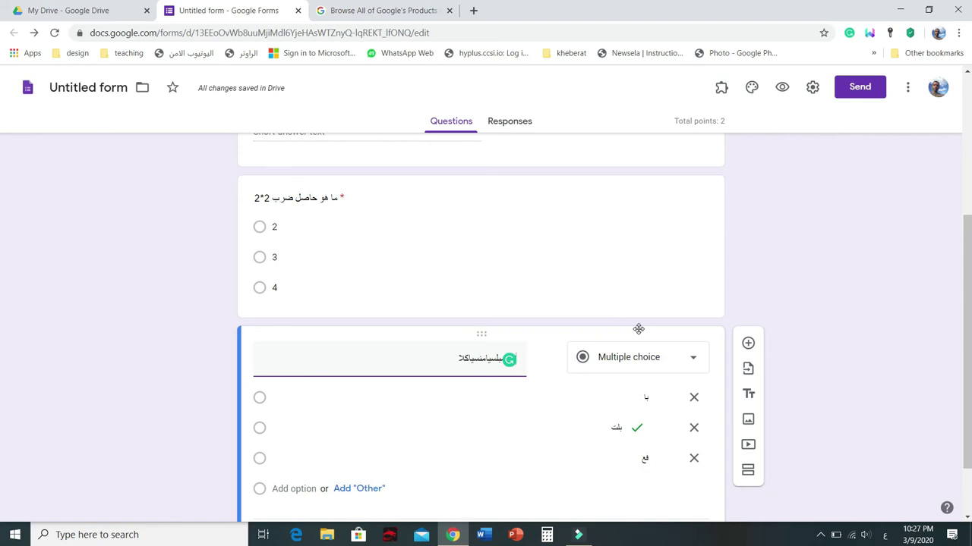
scroll(479, 316, up, 3)
scroll(423, 371, down, 3)
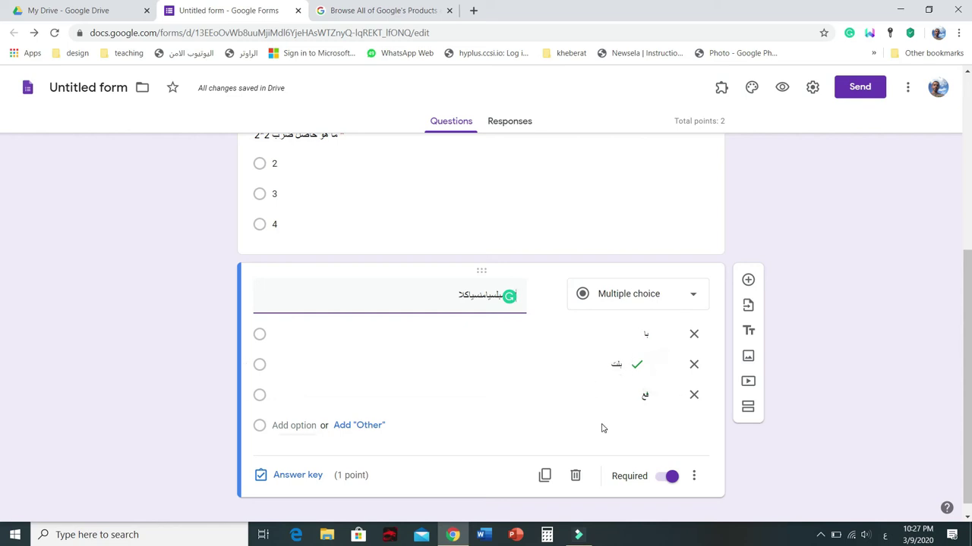
click(748, 279)
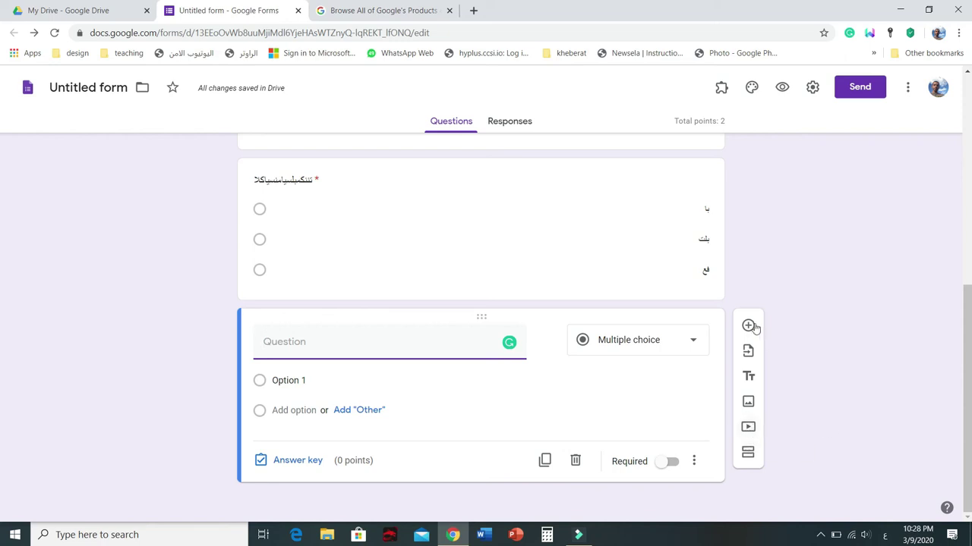
Step: Examine the YouTube search and URL options for inserting a video, and leave without inserting one
click(748, 429)
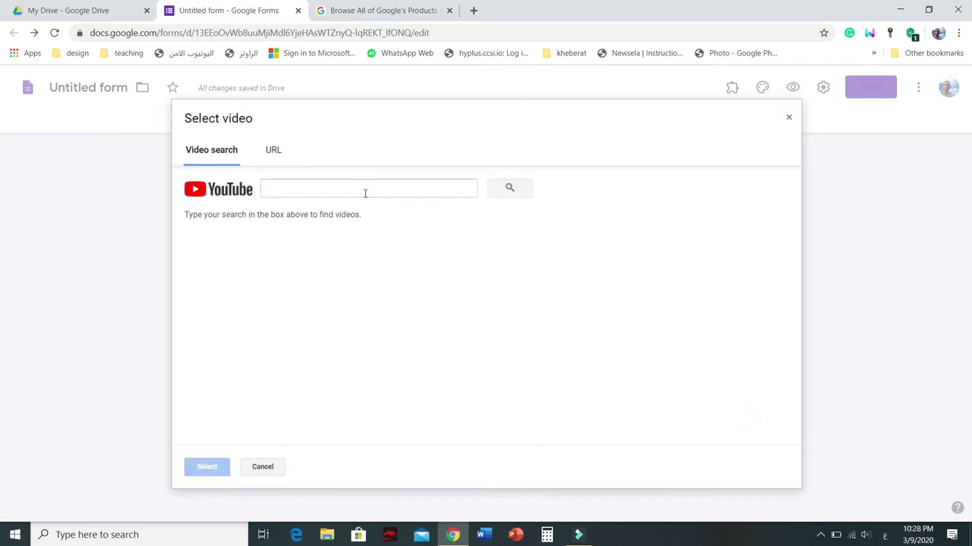
click(273, 151)
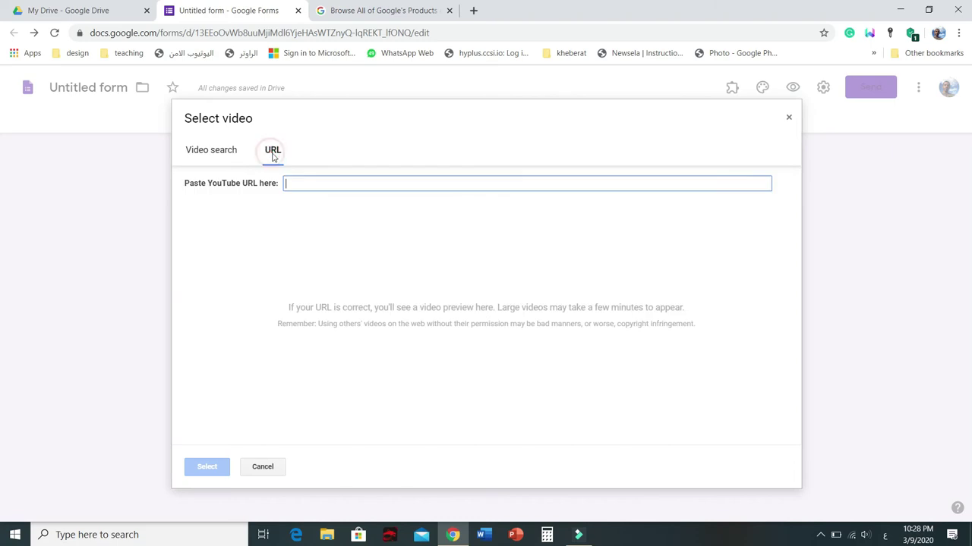
click(319, 183)
click(788, 118)
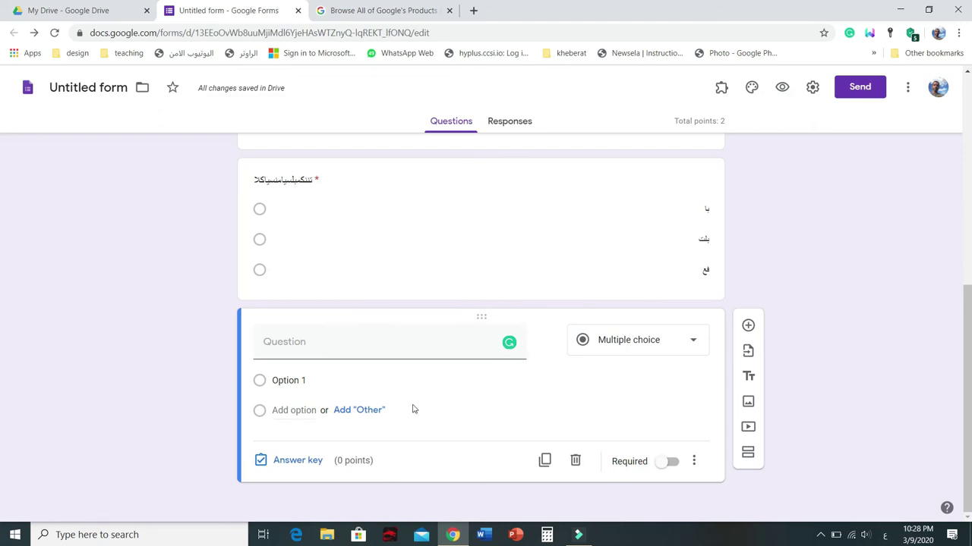
Step: Rename the form file as "اختبار رياضيات" and open the form's theme options
scroll(536, 250, up, 5)
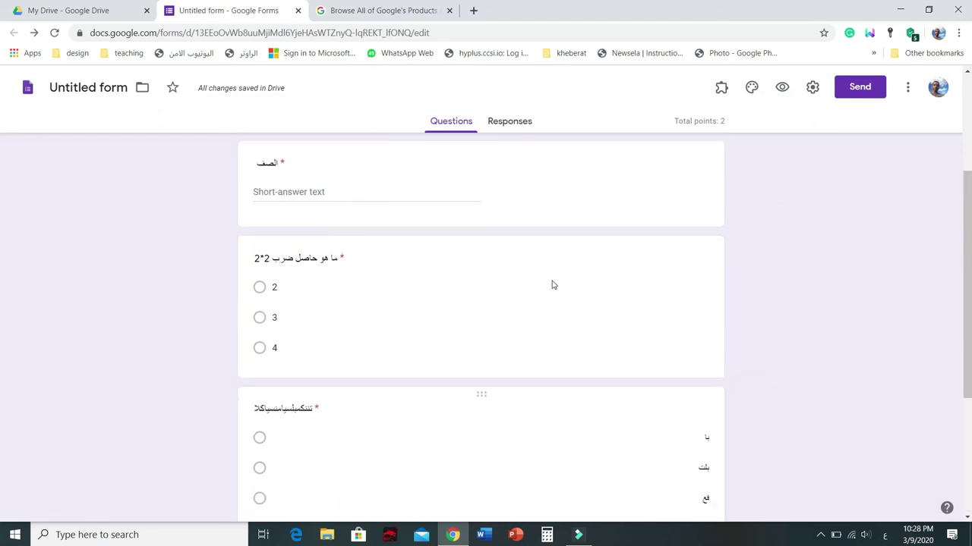
scroll(547, 277, down, 4)
scroll(550, 282, down, 1)
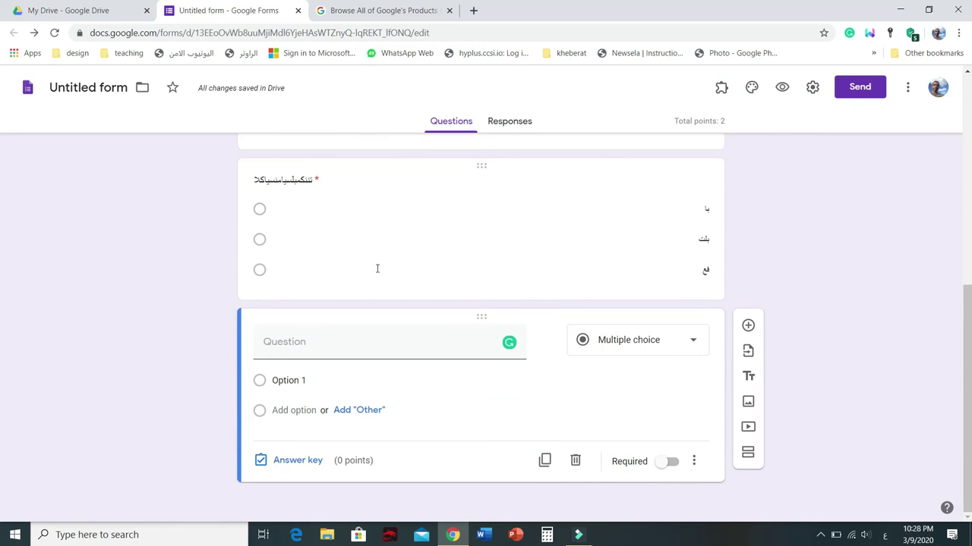
scroll(363, 289, up, 2)
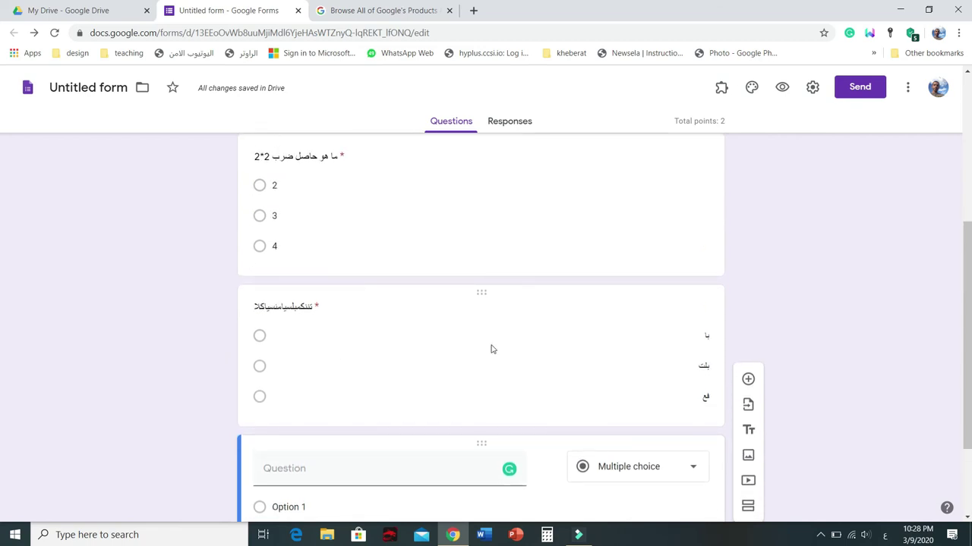
scroll(553, 354, up, 4)
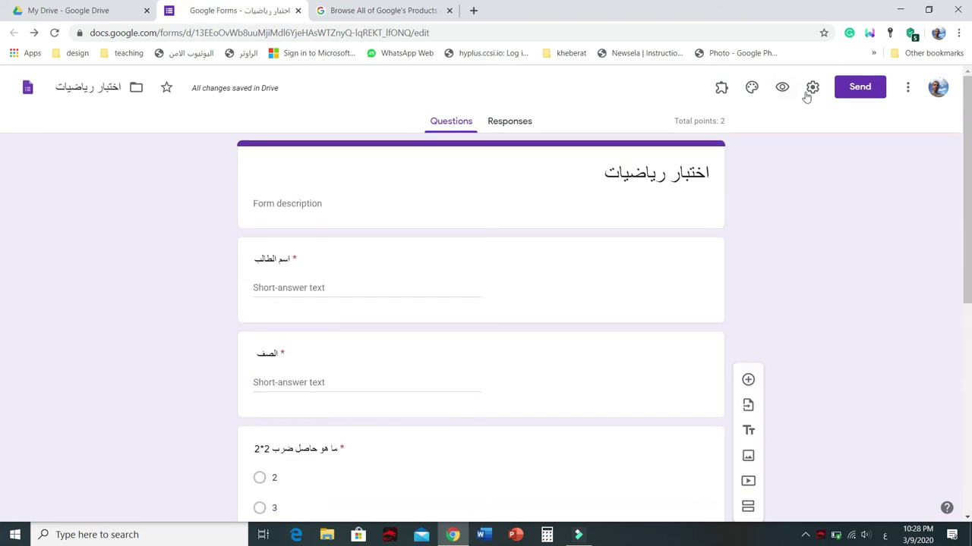
click(752, 89)
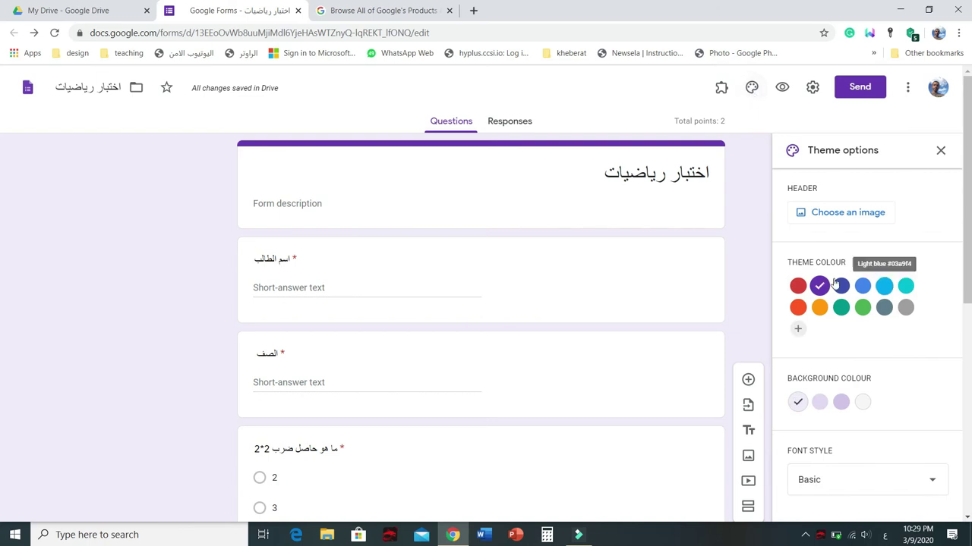
Step: Insert the open book with heart-shaped pages from the Work and School themes as the form's header image
click(829, 215)
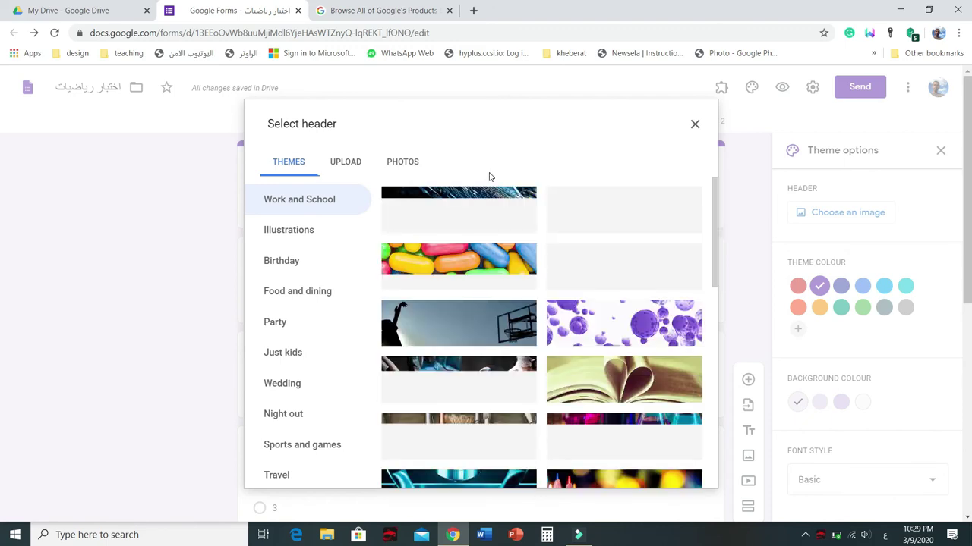
click(608, 381)
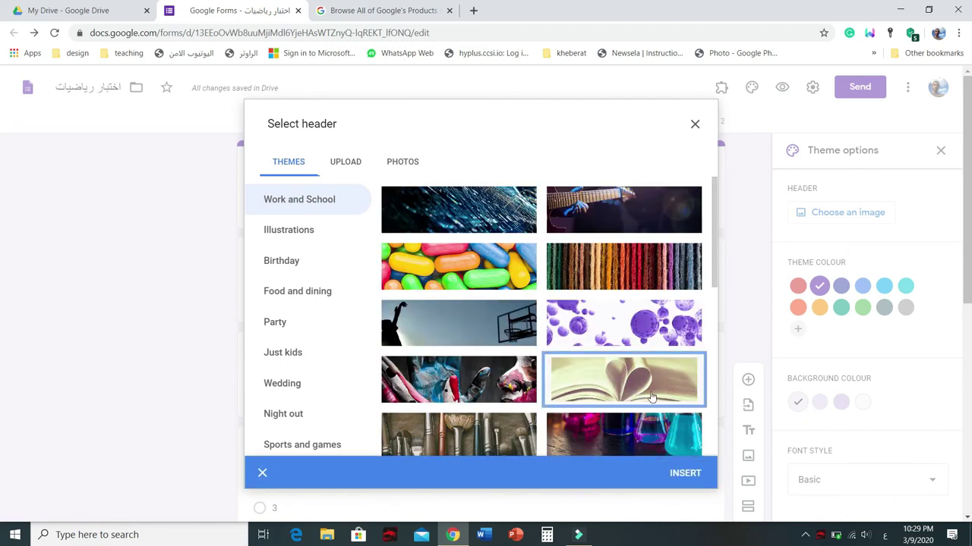
click(686, 474)
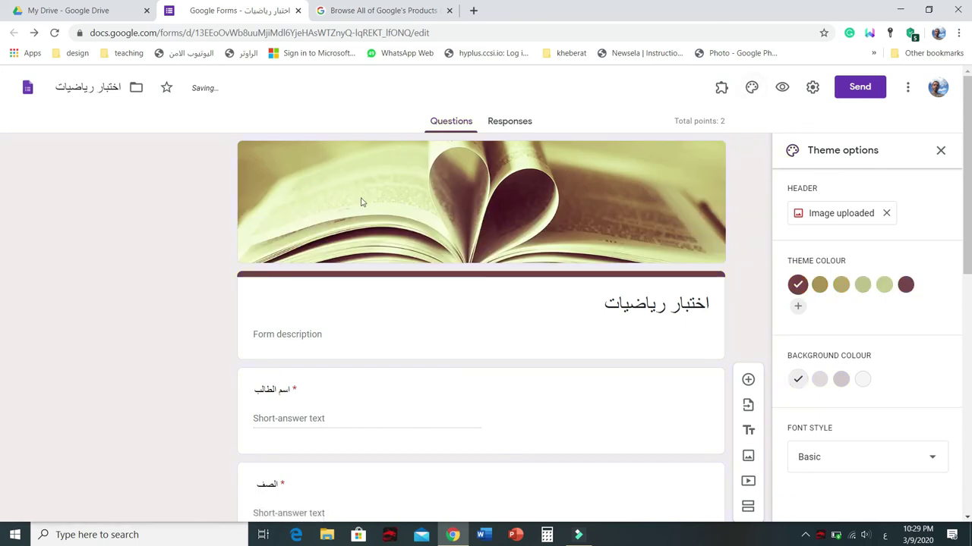
scroll(888, 371, down, 1)
scroll(888, 370, down, 2)
scroll(835, 365, up, 3)
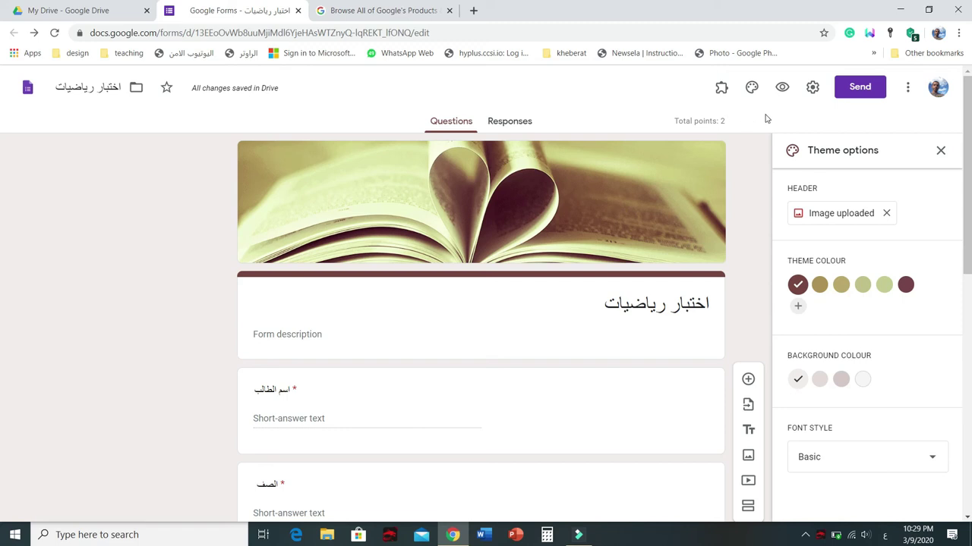
Step: Copy the form's shortened sharing link and close the sending options
click(859, 88)
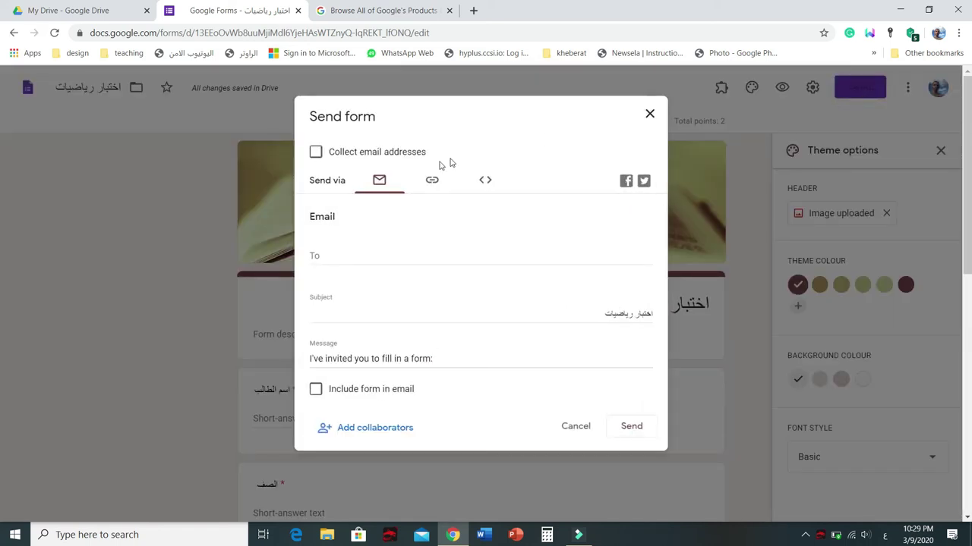
click(431, 183)
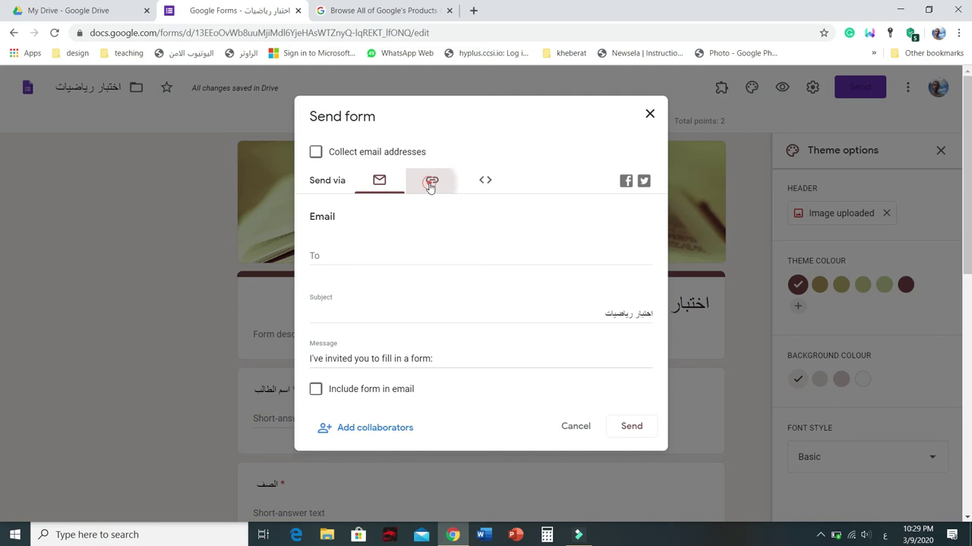
click(316, 261)
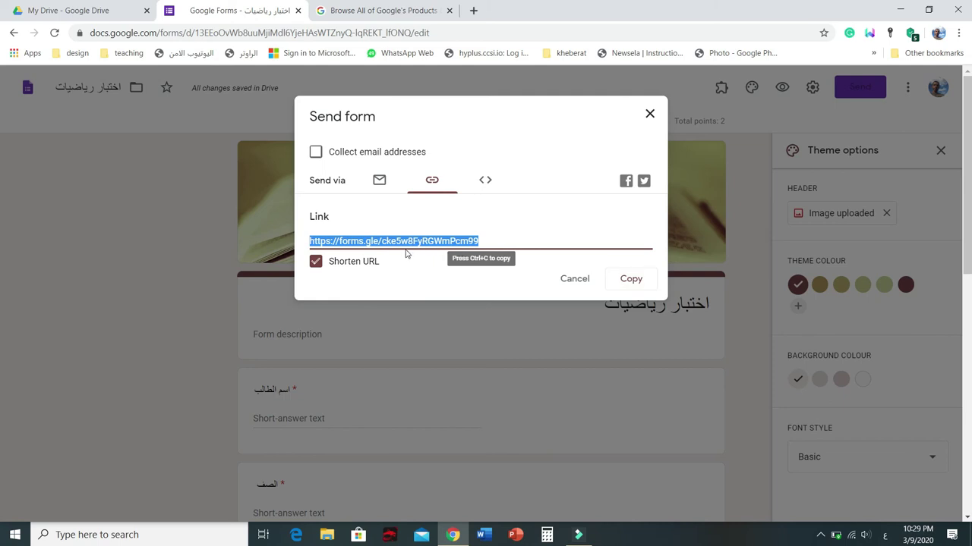
click(628, 280)
click(651, 116)
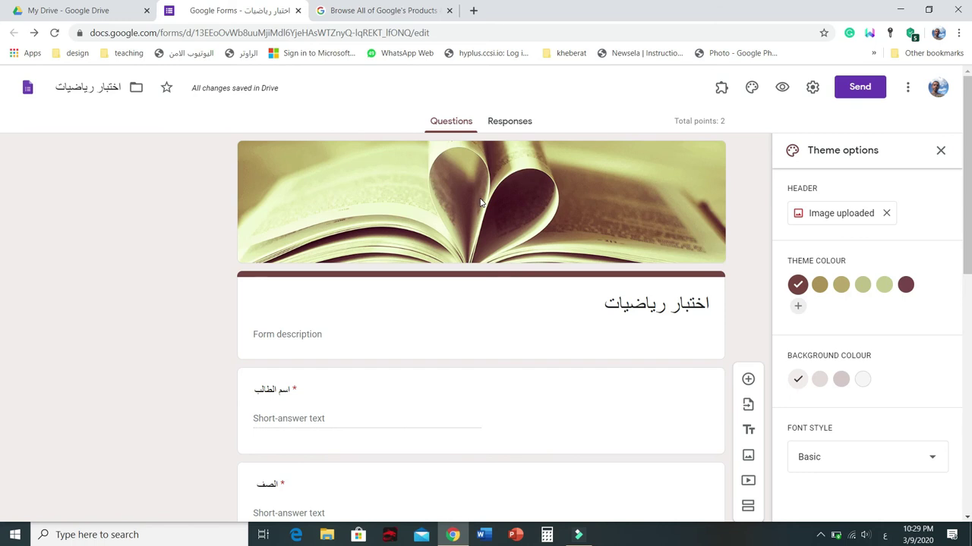
Step: Preview the quiz, fill in the student's name and enter "بتبق" as the class
click(782, 89)
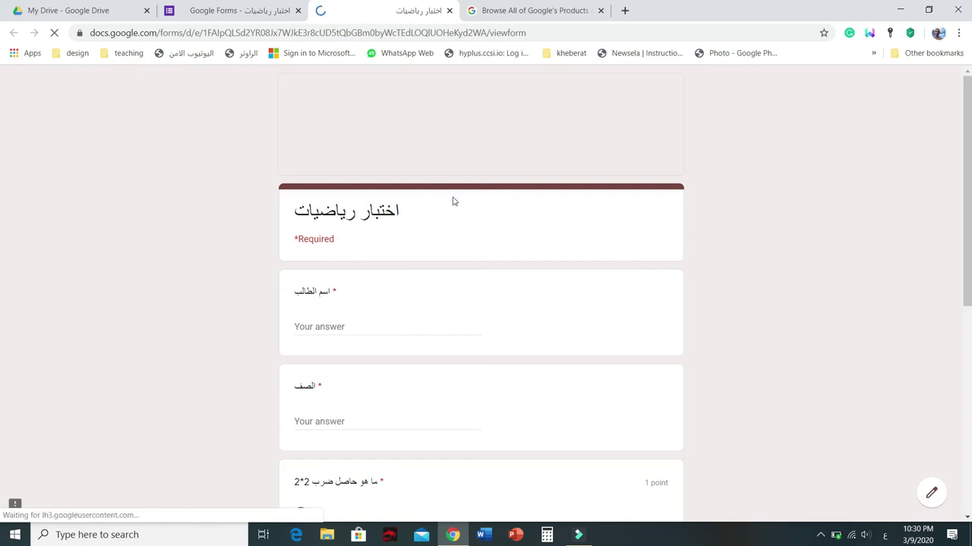
scroll(454, 202, down, 1)
scroll(683, 178, up, 1)
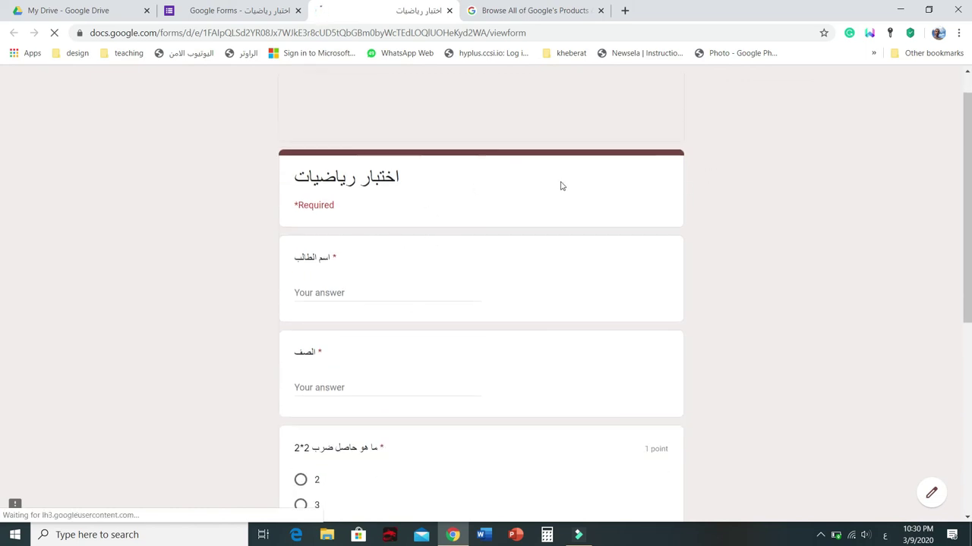
click(392, 328)
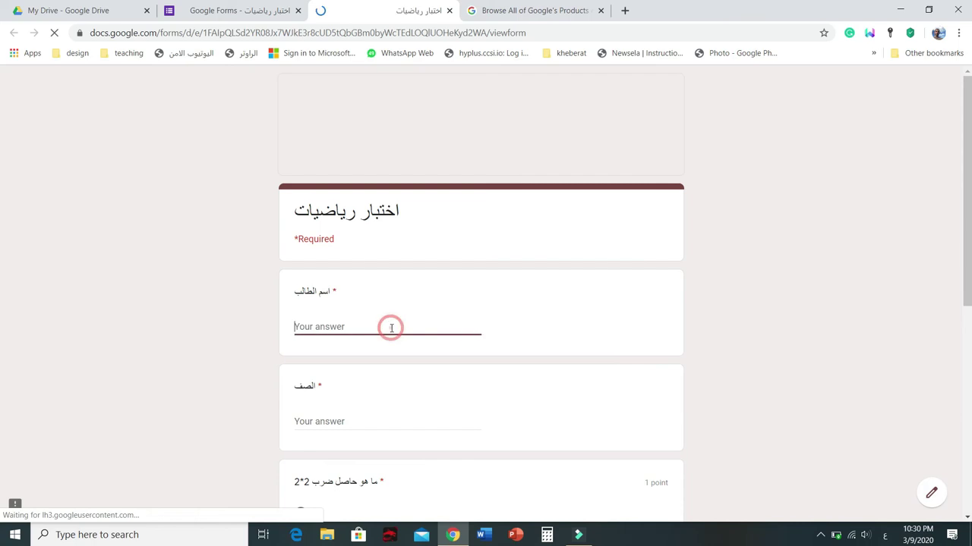
text(عبد)
scroll(425, 296, down, 3)
click(342, 224)
text(بتو)
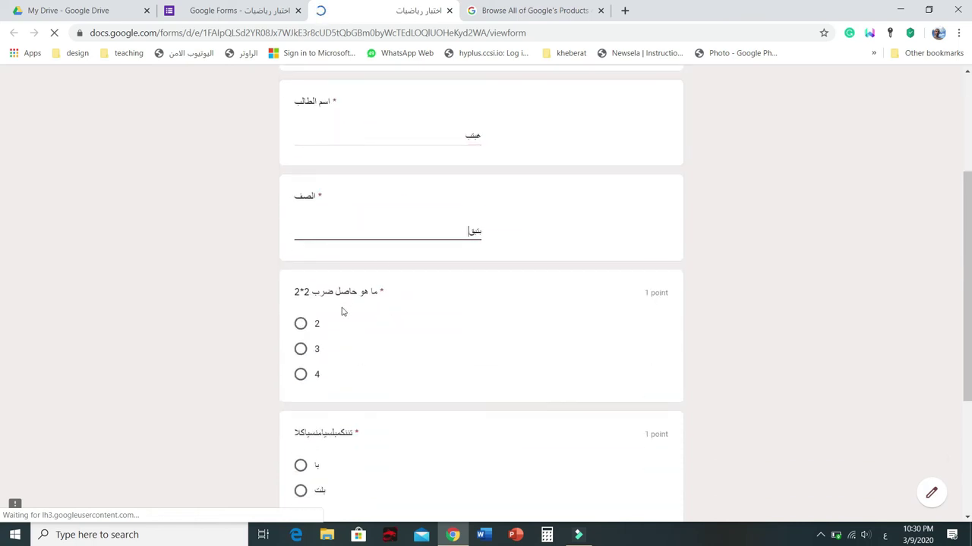
Step: Answer the 2*2 question with 4, the next one with "با", choose Option 1 in the last question, and submit the quiz
click(301, 375)
scroll(384, 369, down, 3)
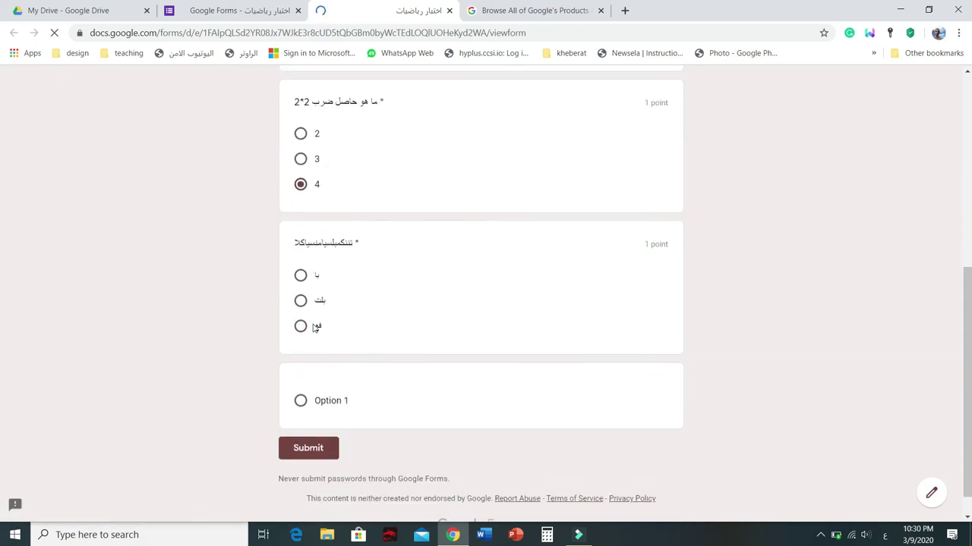
click(300, 278)
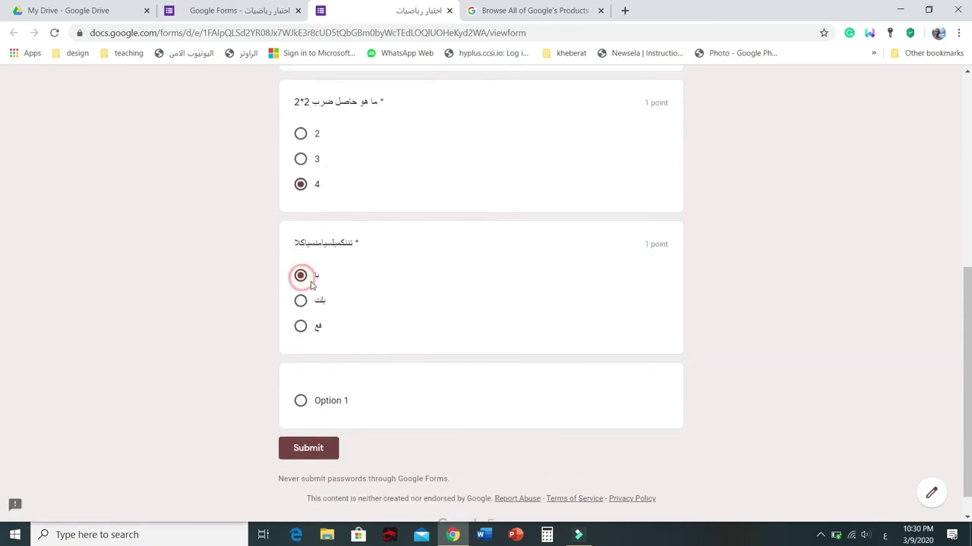
click(300, 402)
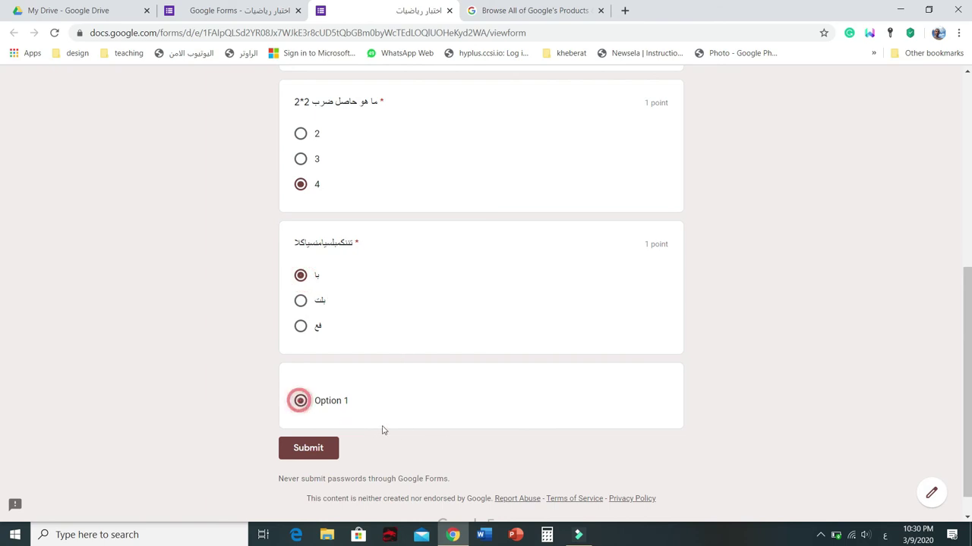
click(308, 452)
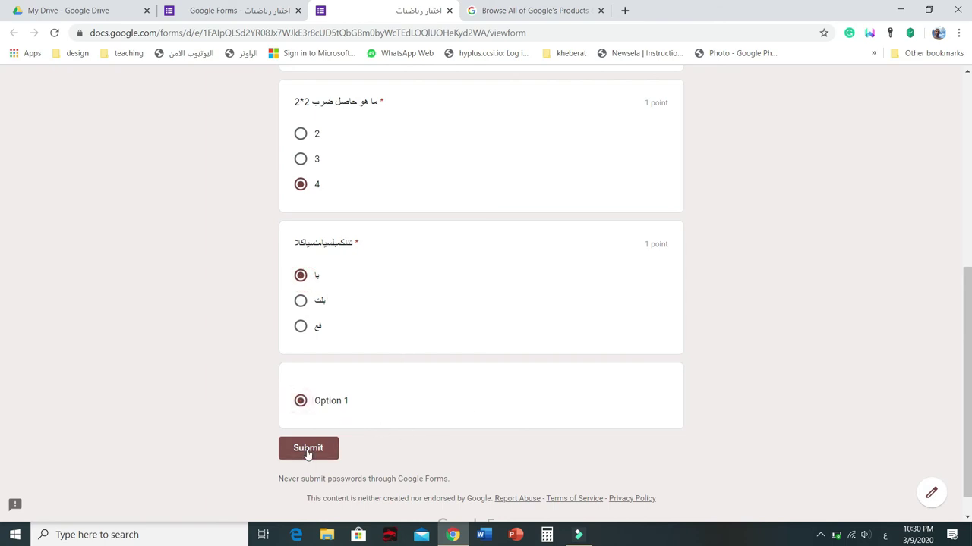
click(307, 451)
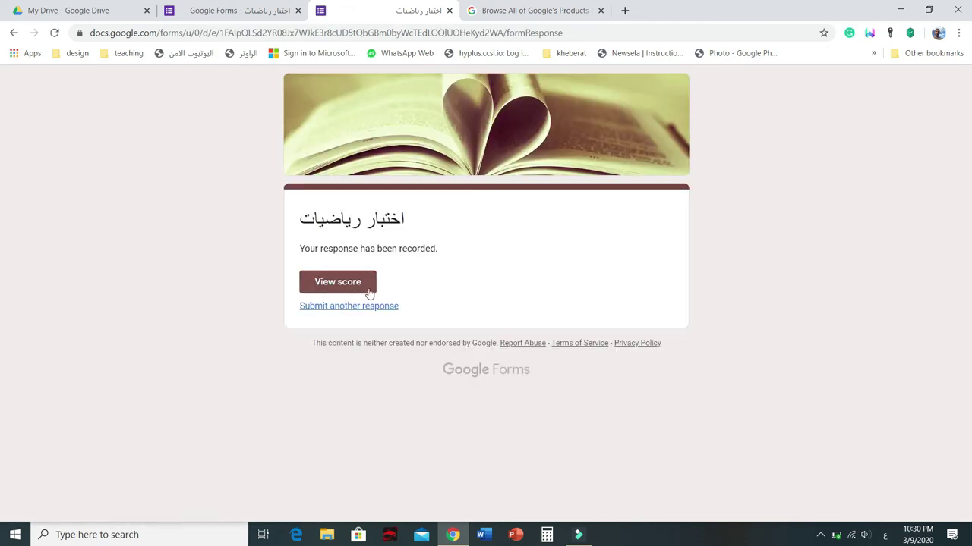
Step: Examine the submitted response's score and marked answers, and return to the form editor
click(339, 286)
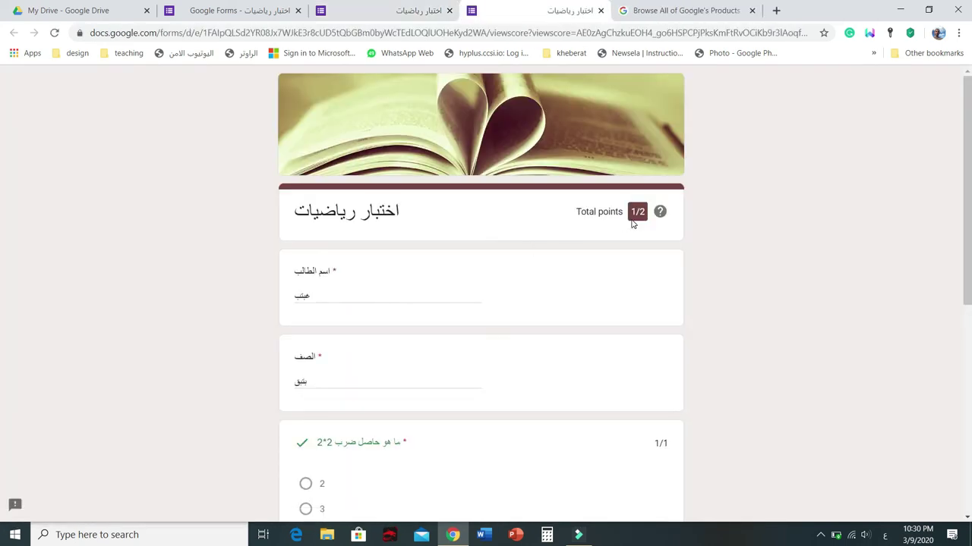
scroll(502, 282, down, 2)
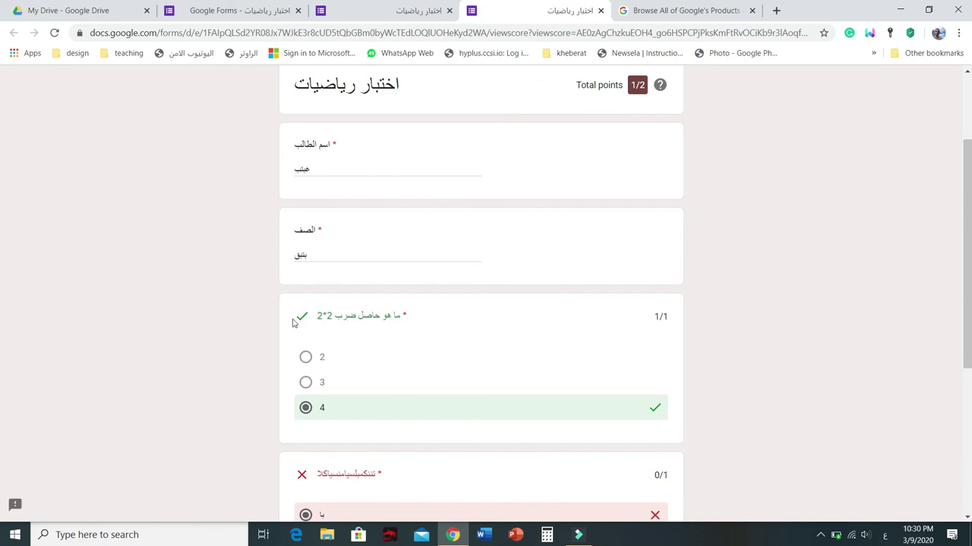
scroll(462, 415, down, 4)
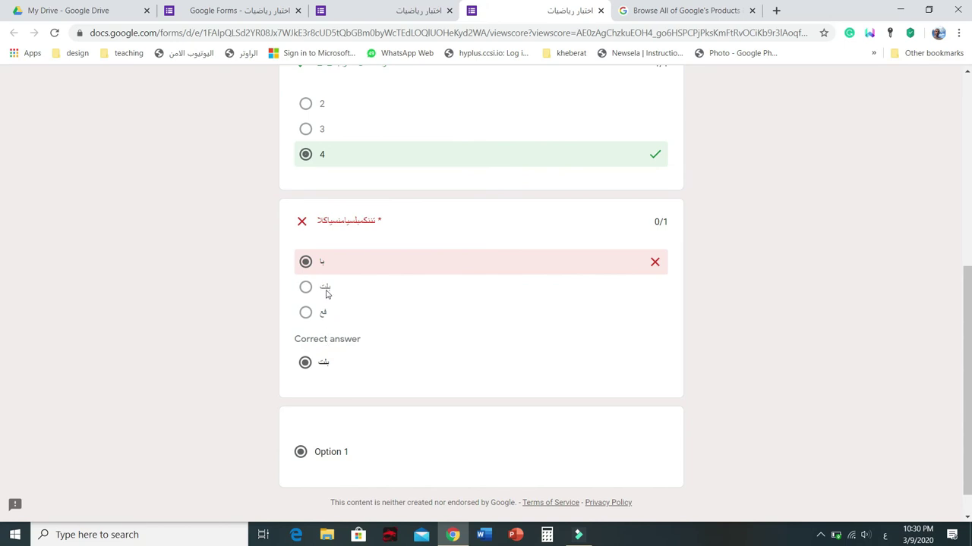
scroll(344, 481, up, 5)
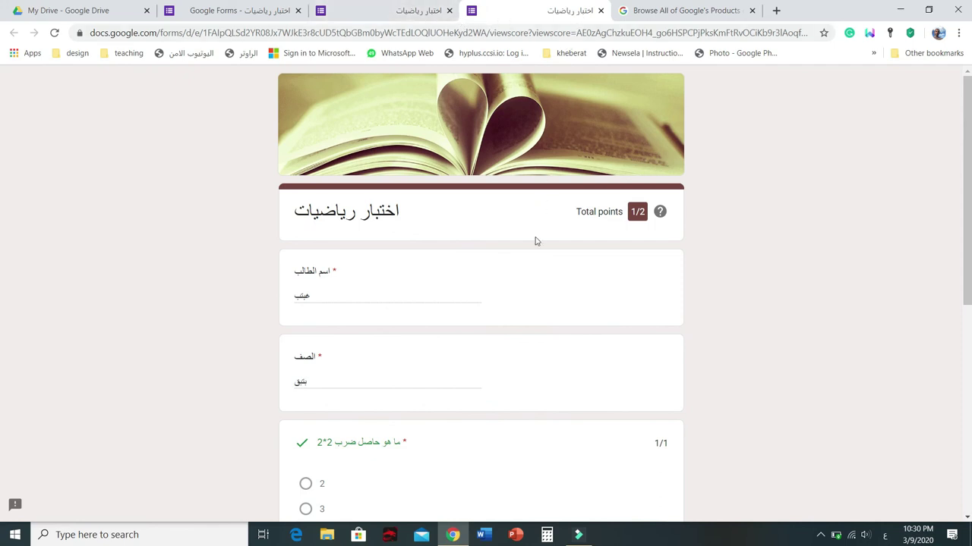
scroll(482, 285, down, 5)
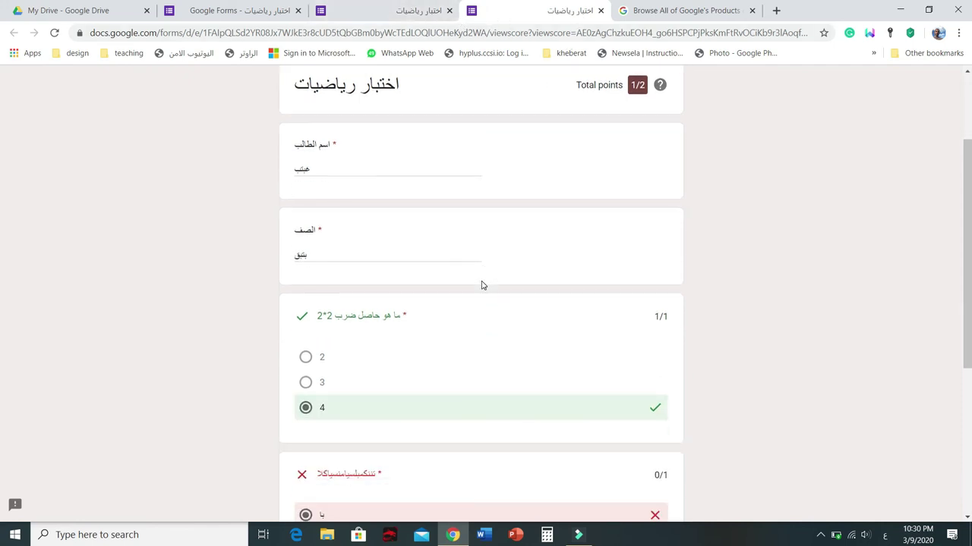
scroll(481, 285, up, 3)
scroll(481, 284, up, 3)
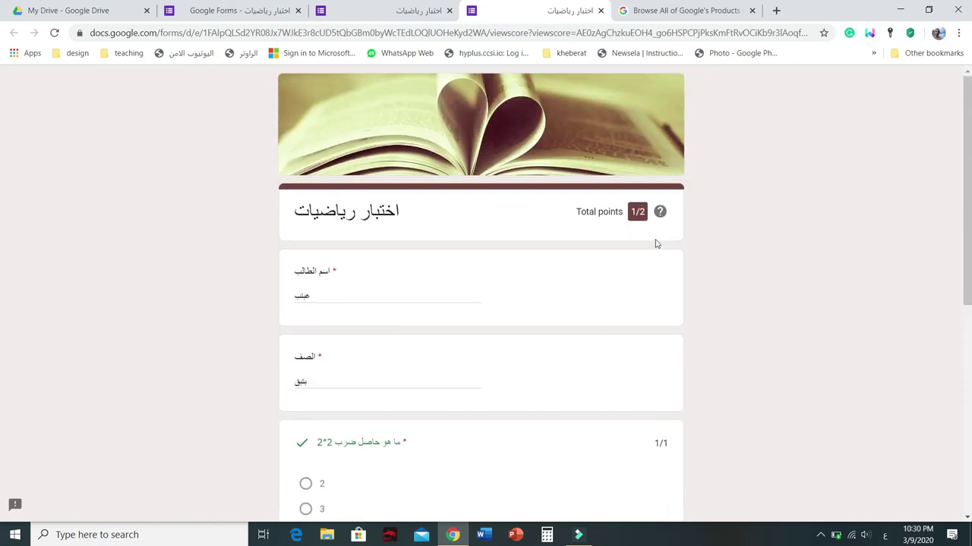
click(389, 9)
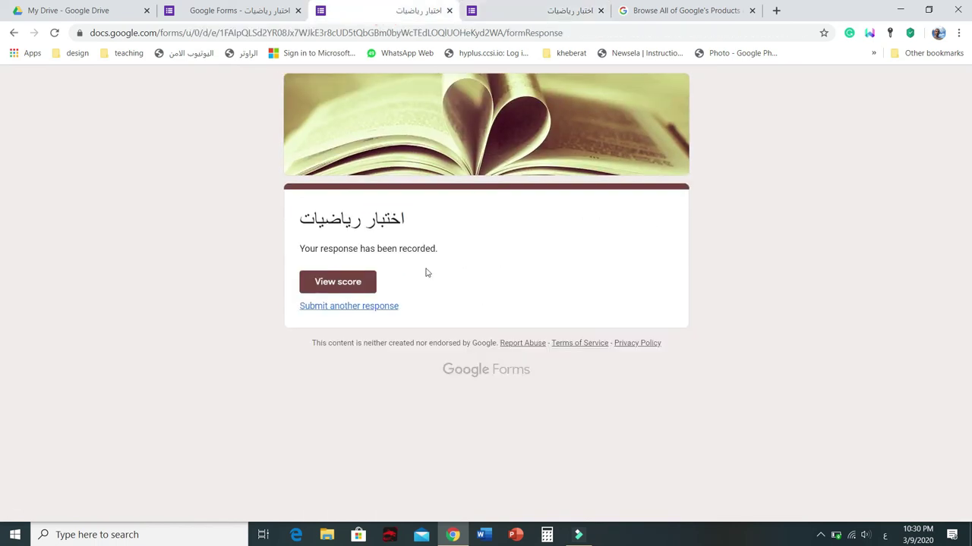
click(247, 16)
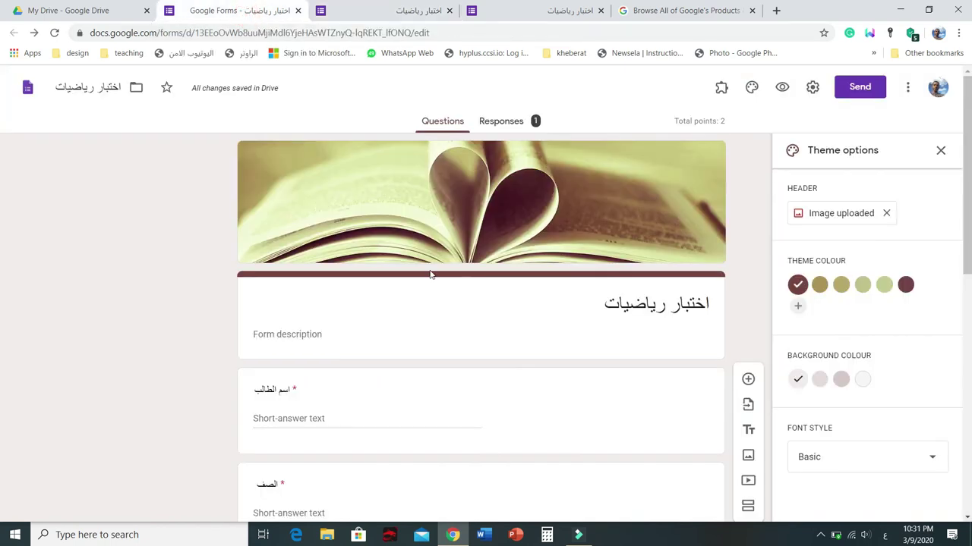
Step: Look up Google Forms among the new file types in Google Drive, and return to the quiz editor
click(68, 11)
key(Escape)
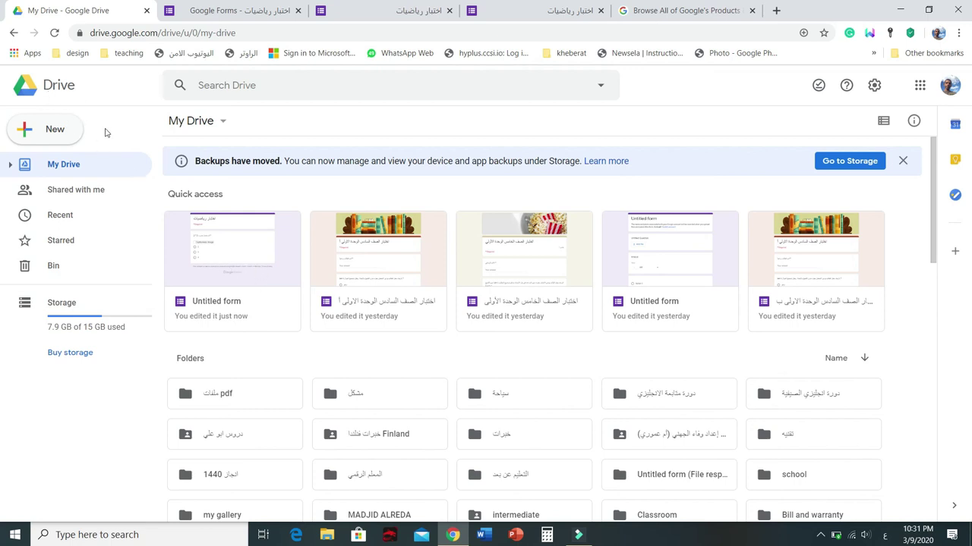
click(50, 138)
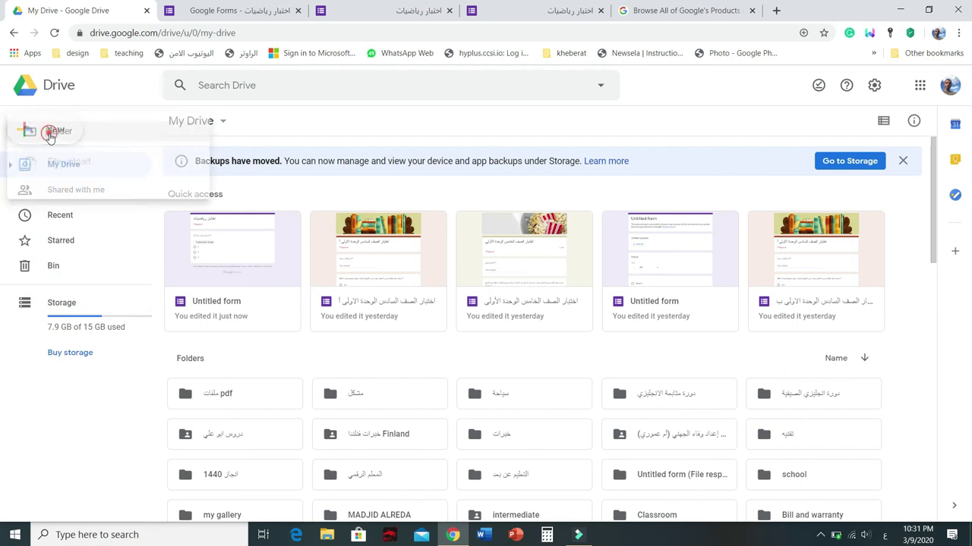
click(79, 281)
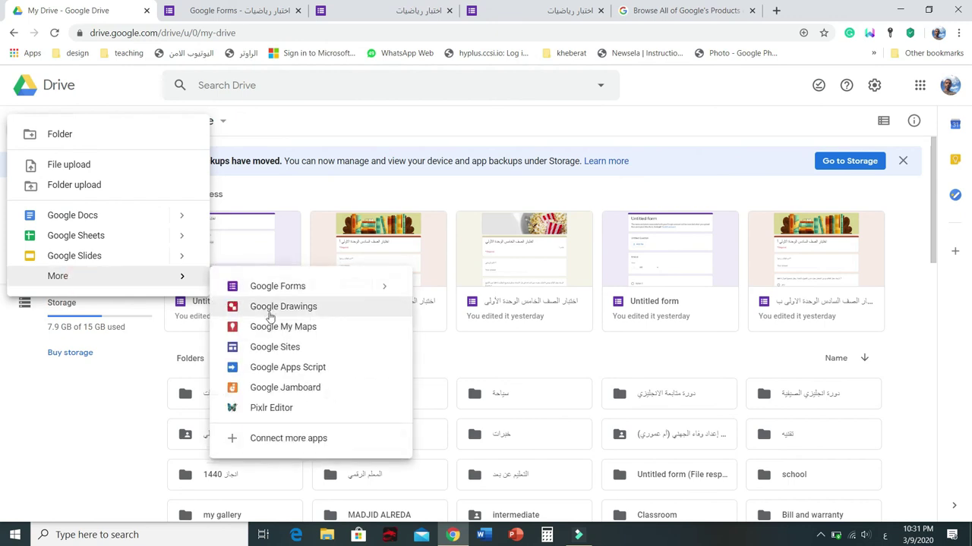
click(89, 354)
click(270, 10)
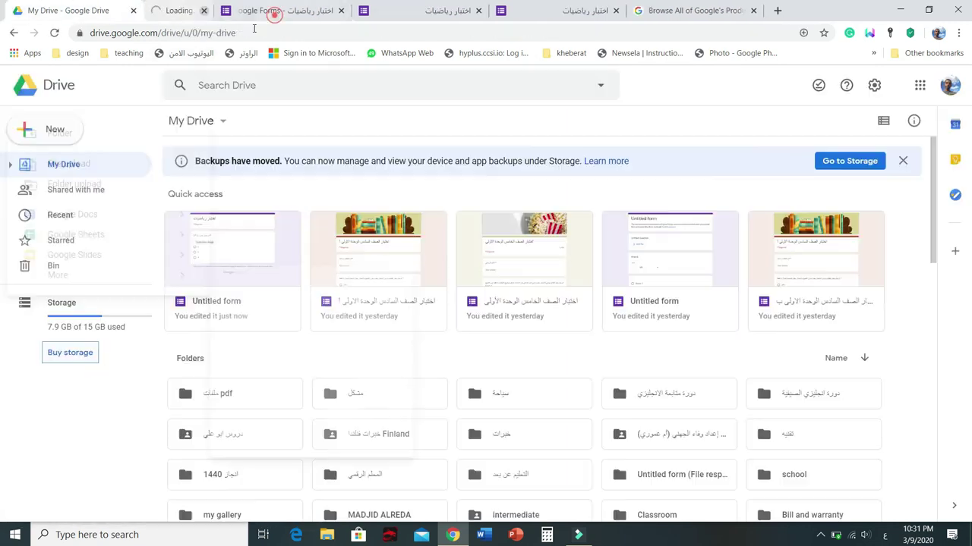
click(270, 6)
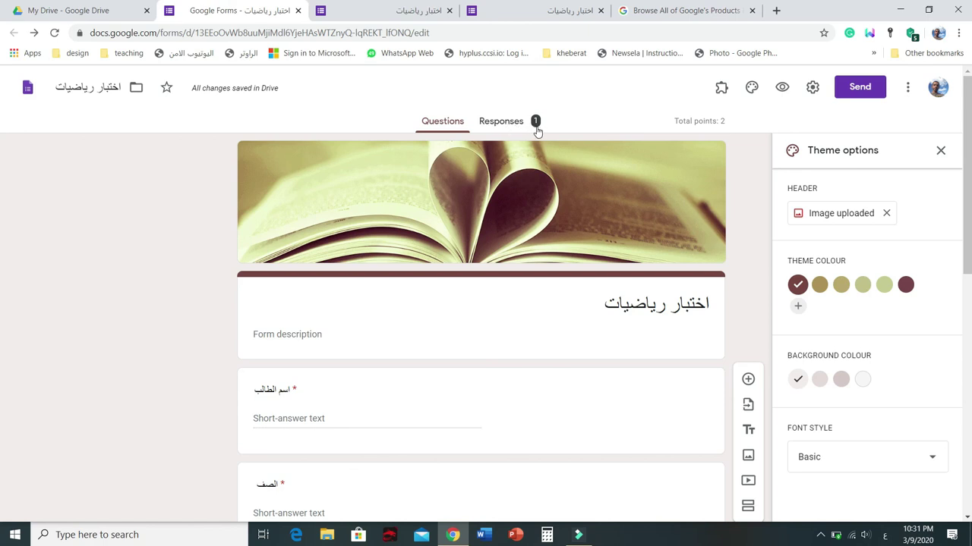
Step: Examine the quiz's response summary, including the score insights, frequently missed questions and per-question answers
click(505, 126)
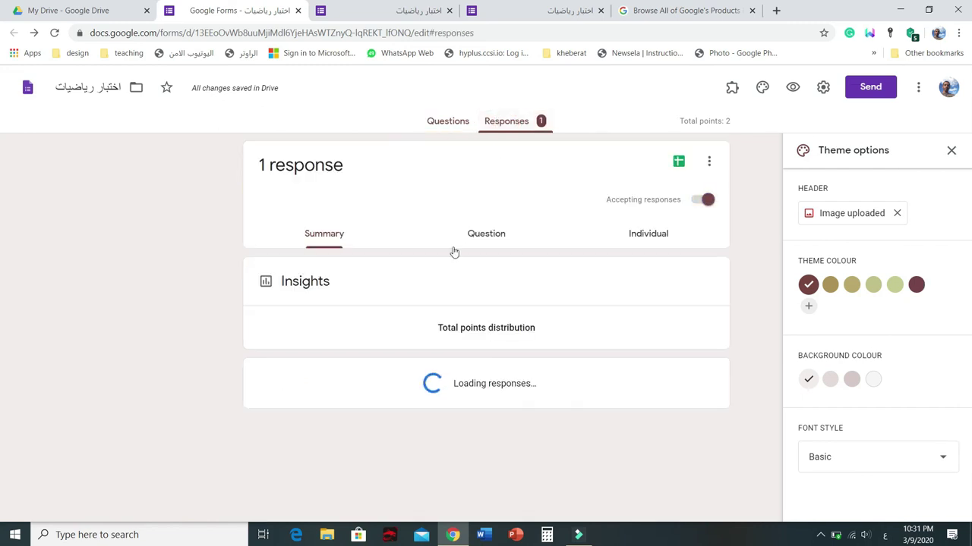
scroll(357, 365, down, 3)
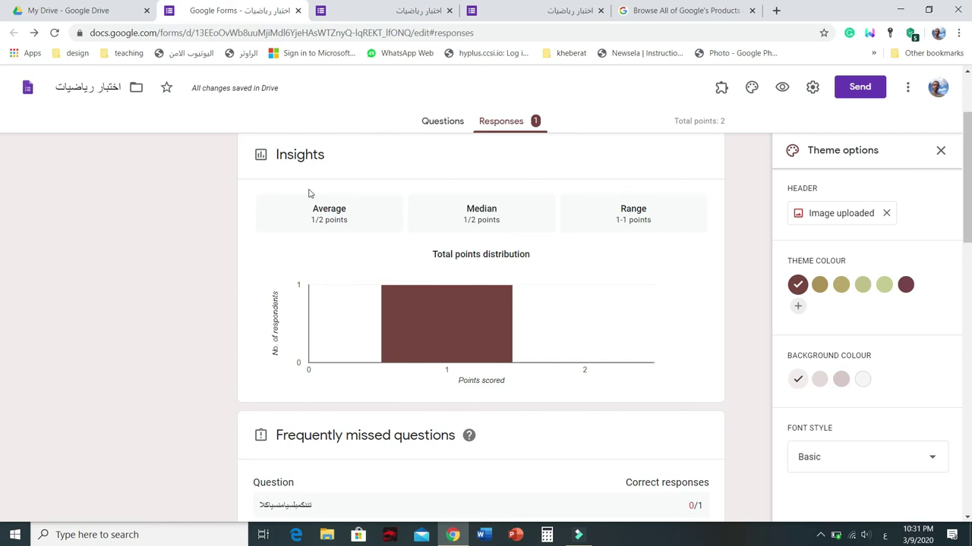
scroll(288, 268, down, 6)
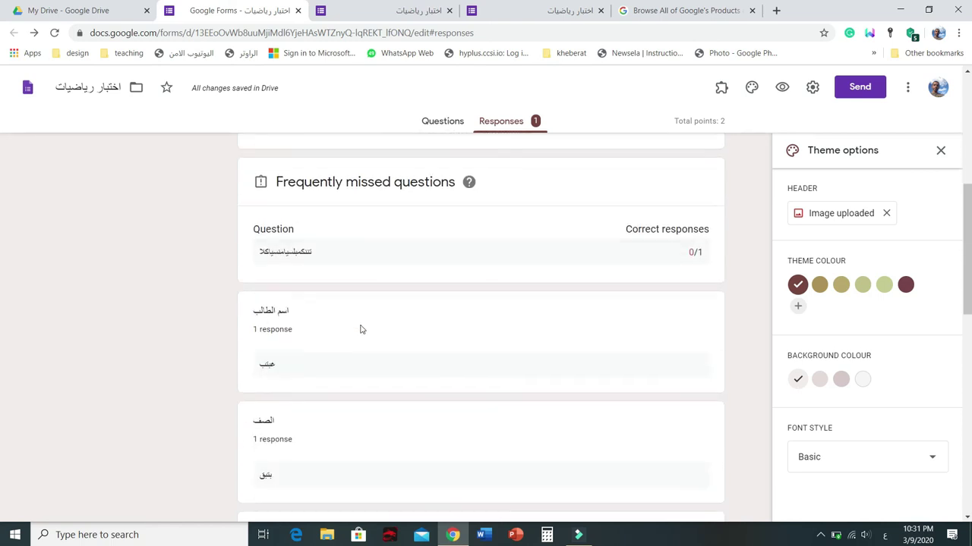
scroll(364, 337, down, 1)
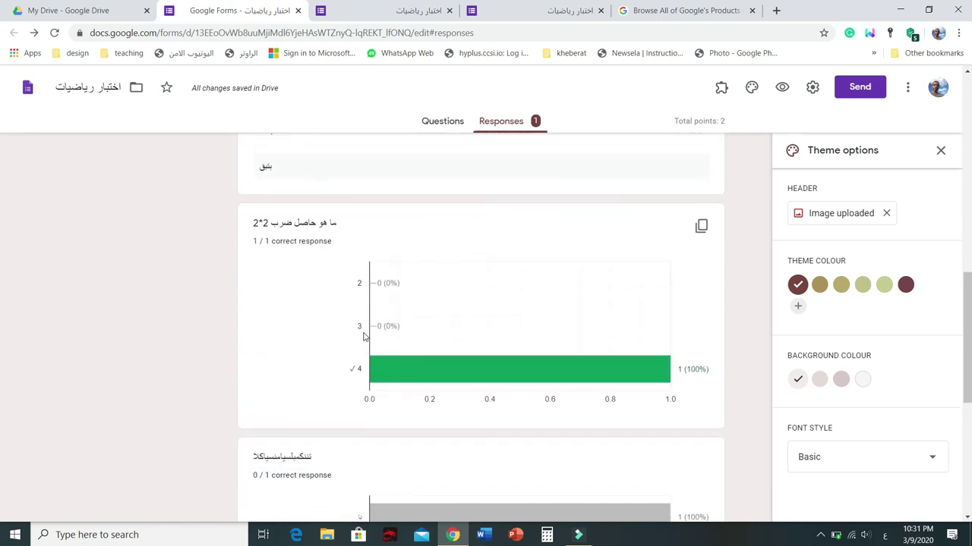
scroll(364, 337, up, 6)
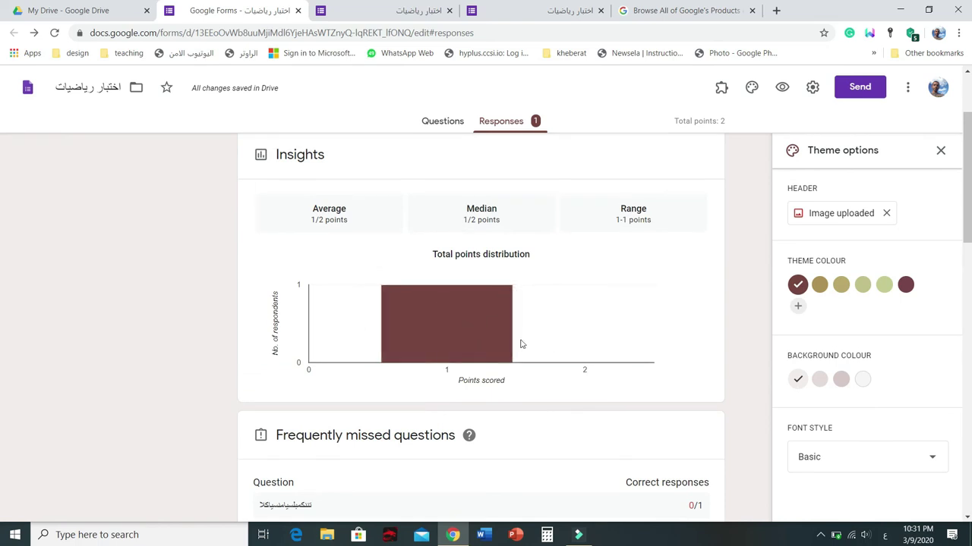
Step: Review the frequently missed questions and the collected student name and class answers in the response summary
mouse_move(486, 331)
scroll(621, 261, down, 3)
scroll(341, 299, down, 1)
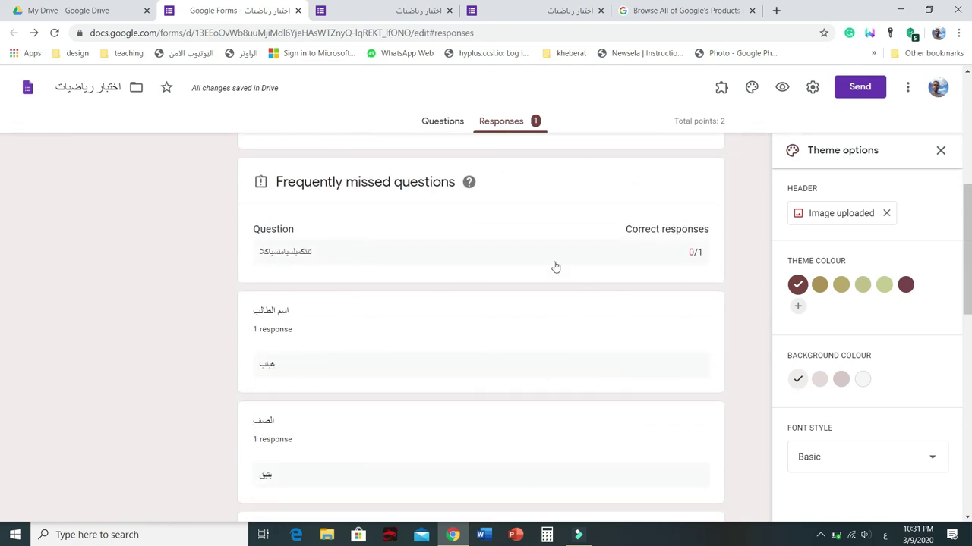
scroll(556, 267, up, 5)
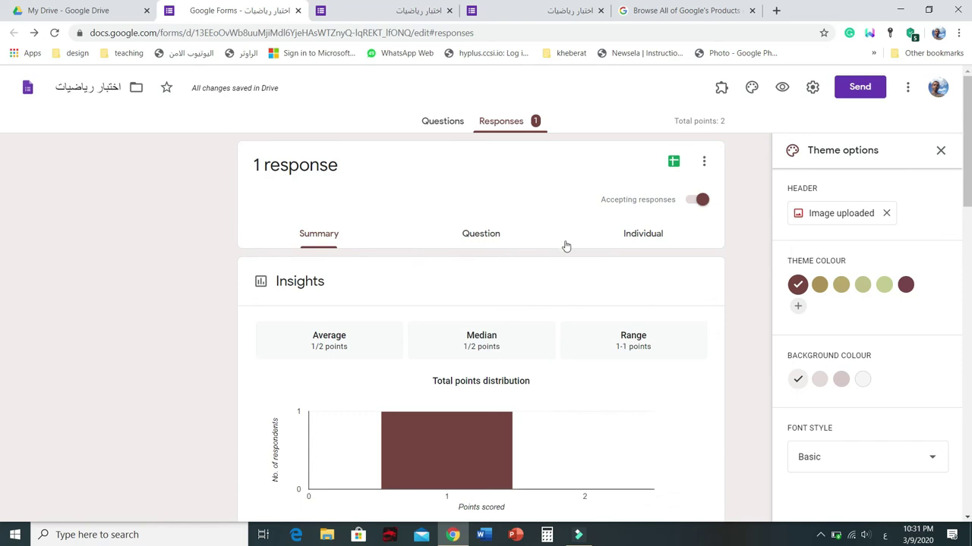
Step: Open the individual response view and examine the respondent's total score and the marking of each answer
click(649, 242)
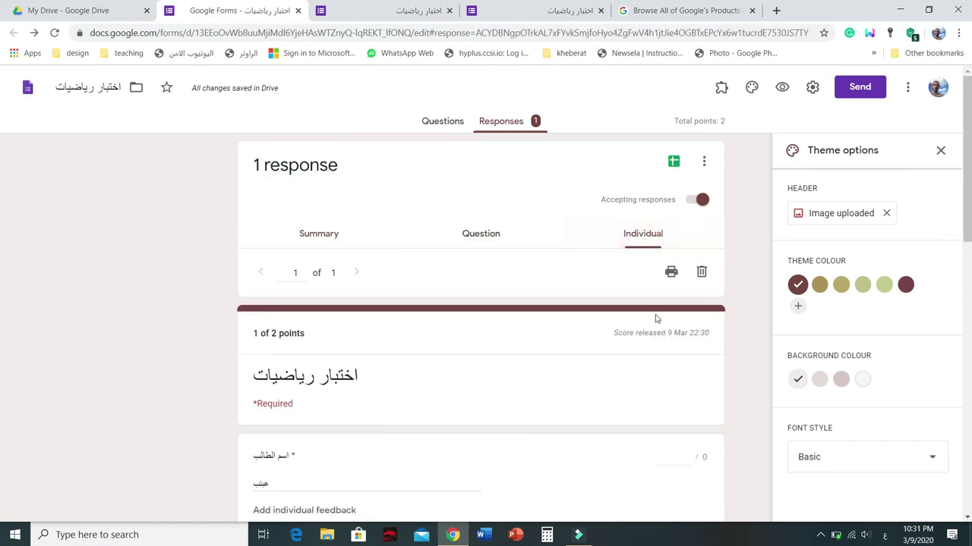
scroll(327, 400, down, 1)
scroll(314, 419, down, 5)
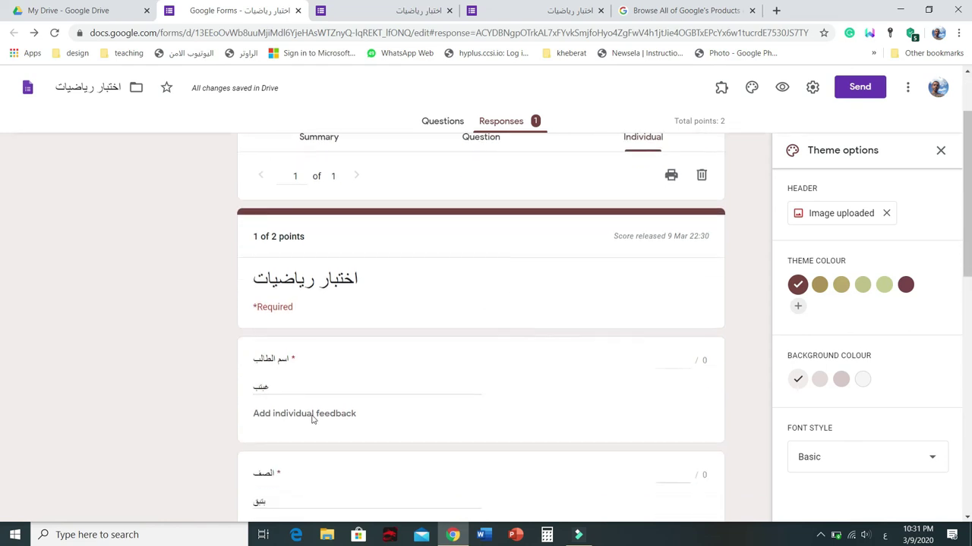
scroll(321, 380, down, 3)
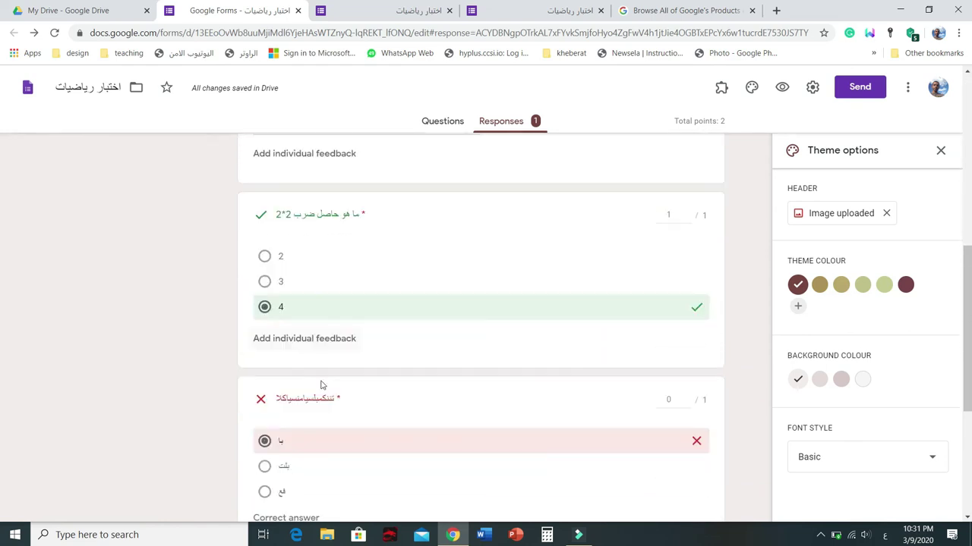
scroll(360, 394, up, 8)
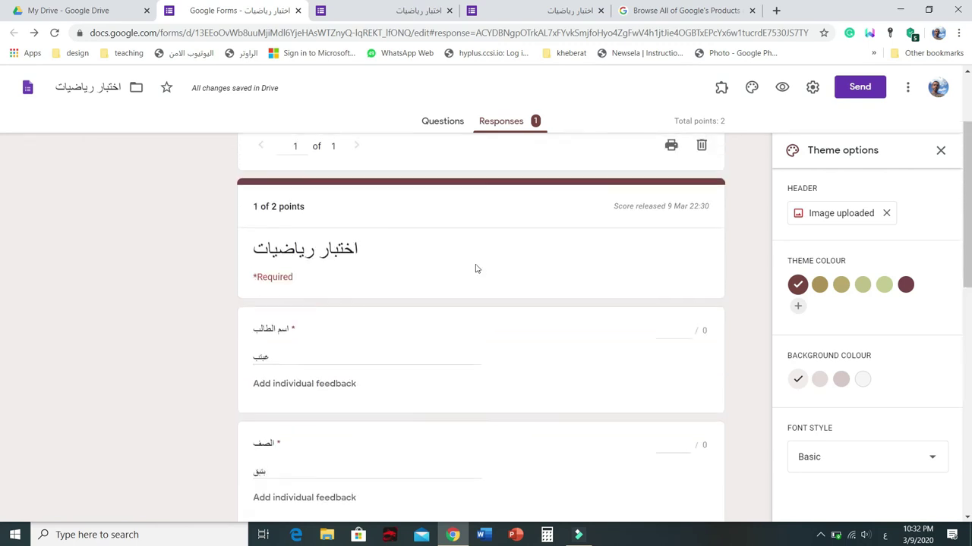
scroll(608, 155, up, 2)
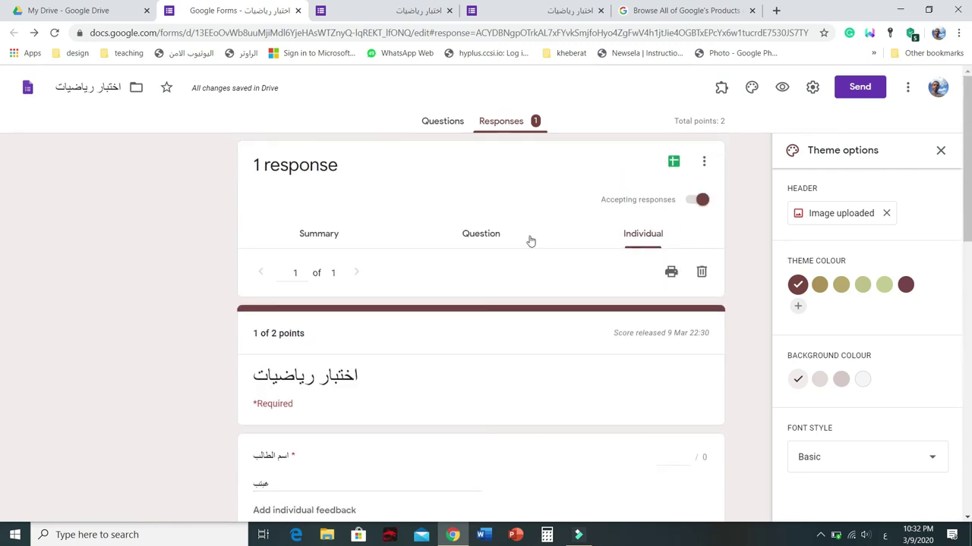
Step: Return to the summary of all responses and review the points distribution chart and frequently missed questions
click(305, 231)
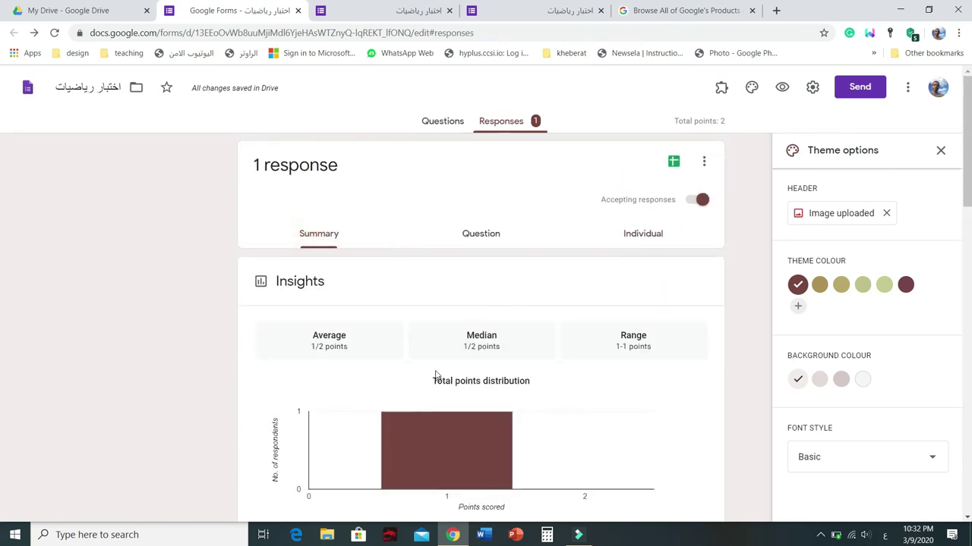
scroll(436, 326, down, 4)
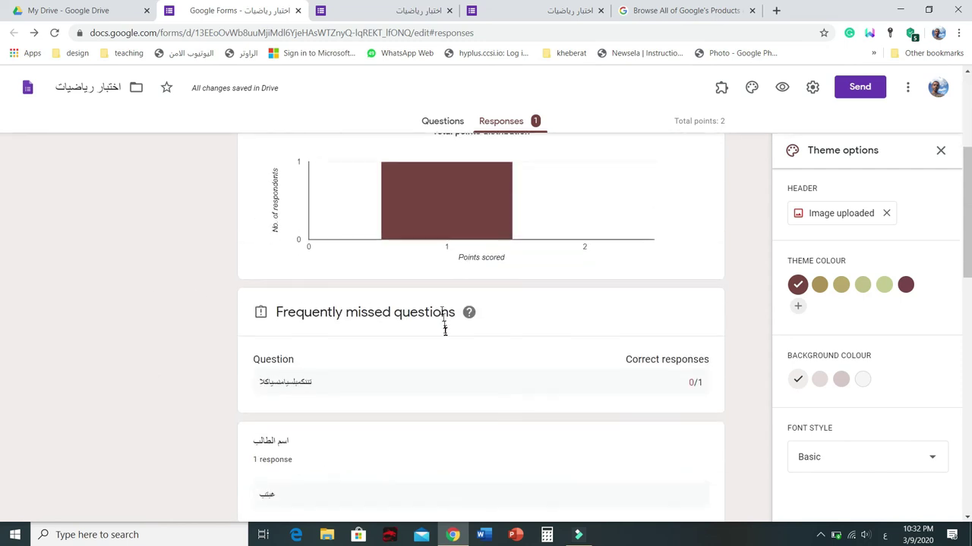
scroll(445, 330, up, 4)
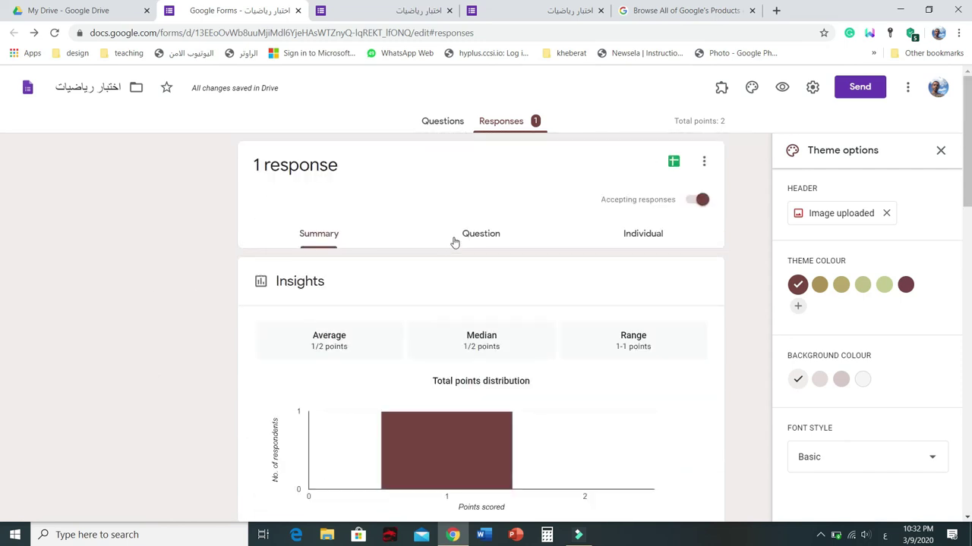